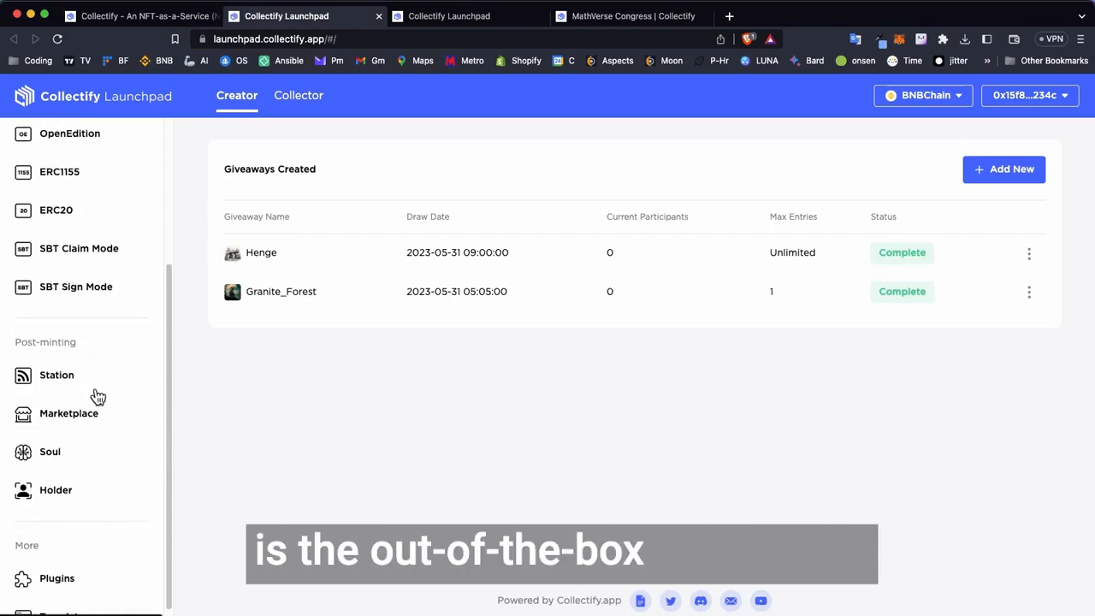
# - Start creating a new station in the Station section and look through the fields of its form
pyautogui.click(57, 378)
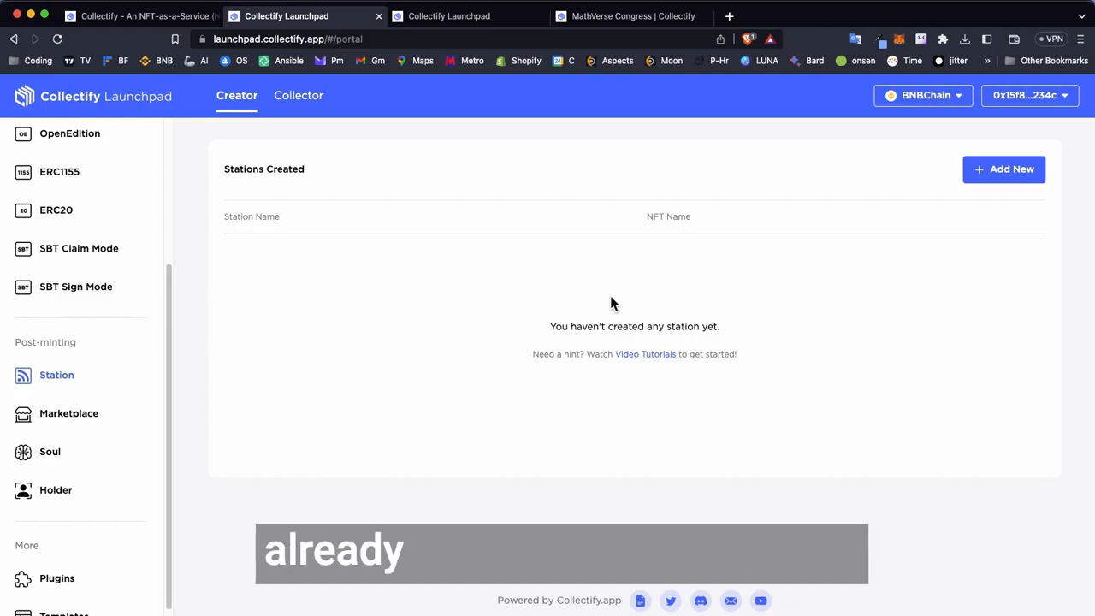
pyautogui.click(999, 176)
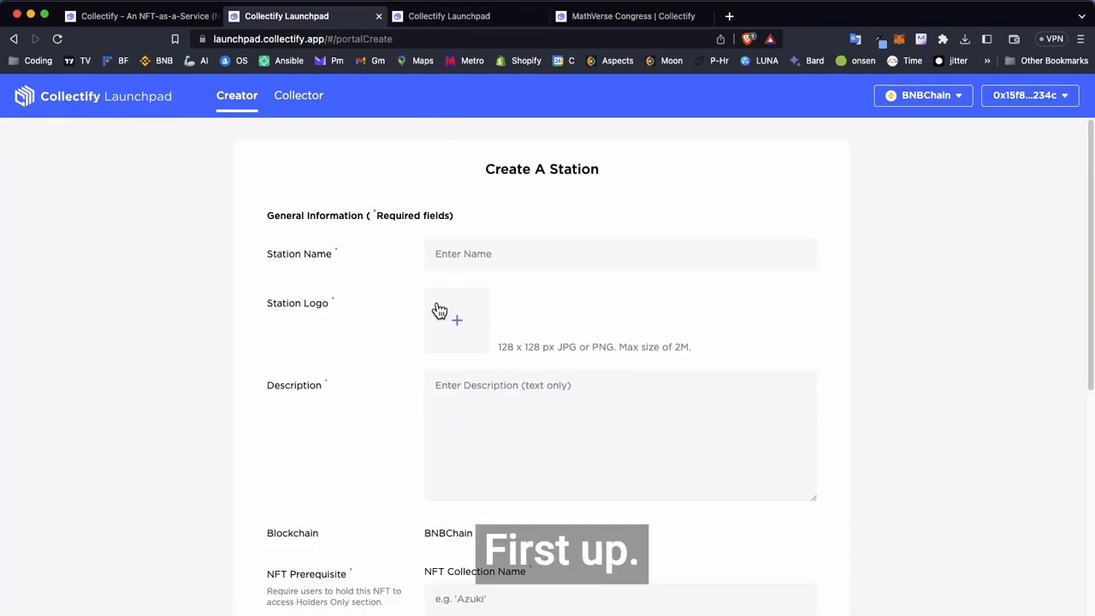
pyautogui.scroll(-1, 479, 342)
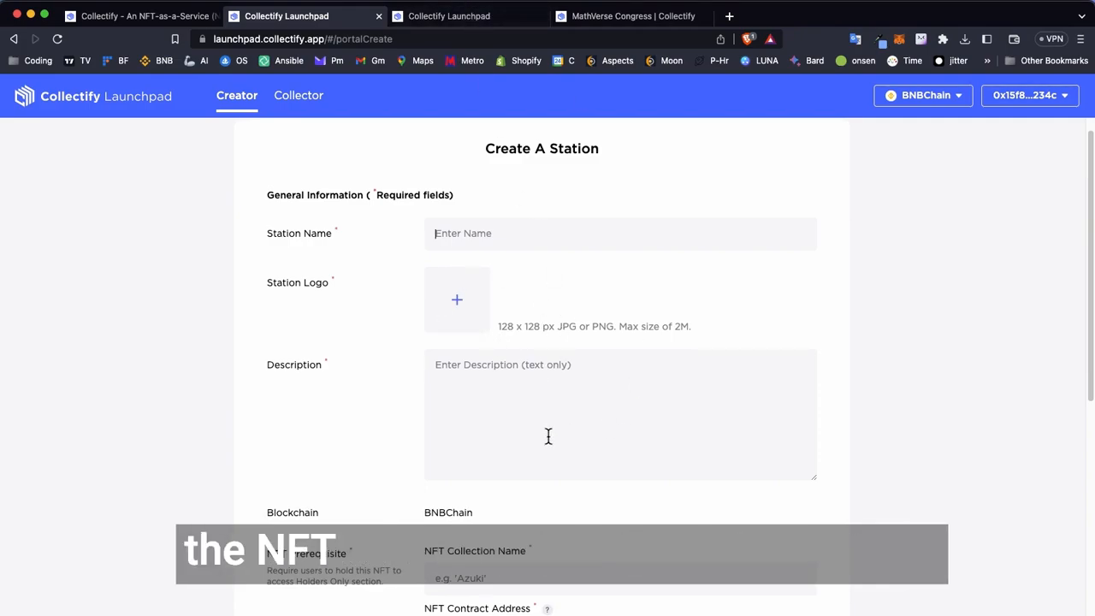
pyautogui.scroll(-5, 549, 436)
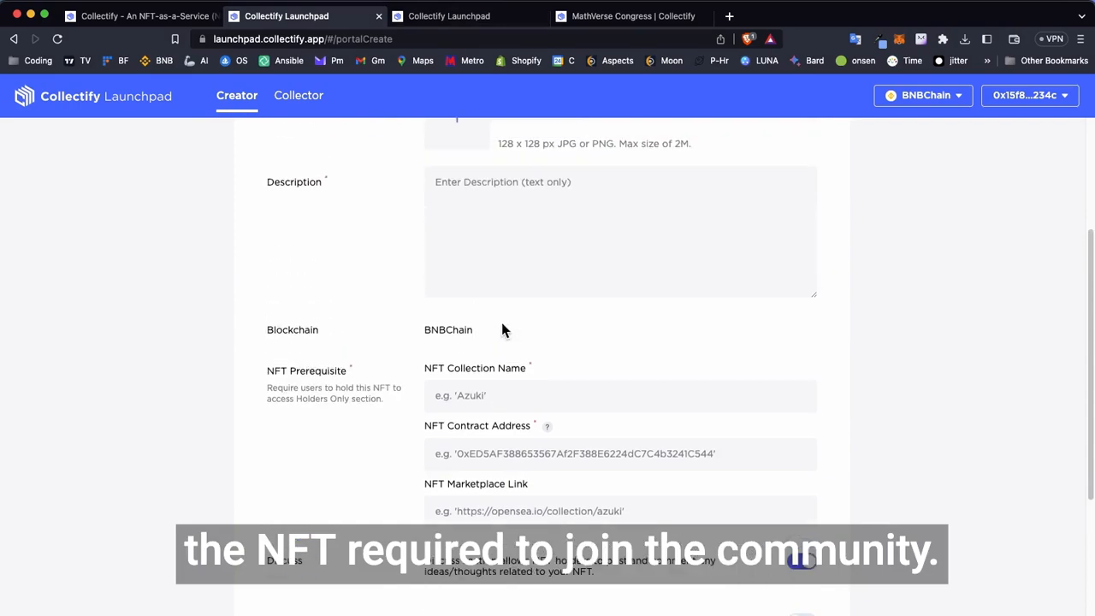
pyautogui.scroll(2, 502, 330)
pyautogui.scroll(2, 420, 184)
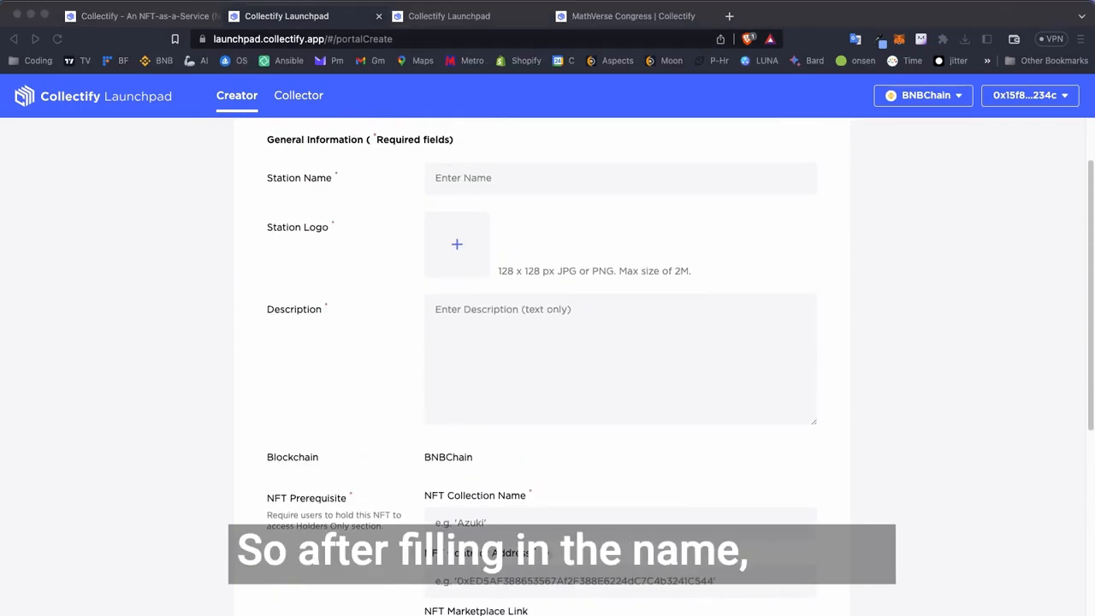
# - Name the station "Council of Trínáirn" and upload the Mor Tir Eredh image from the Henge Project folder as its logo
pyautogui.click(466, 177)
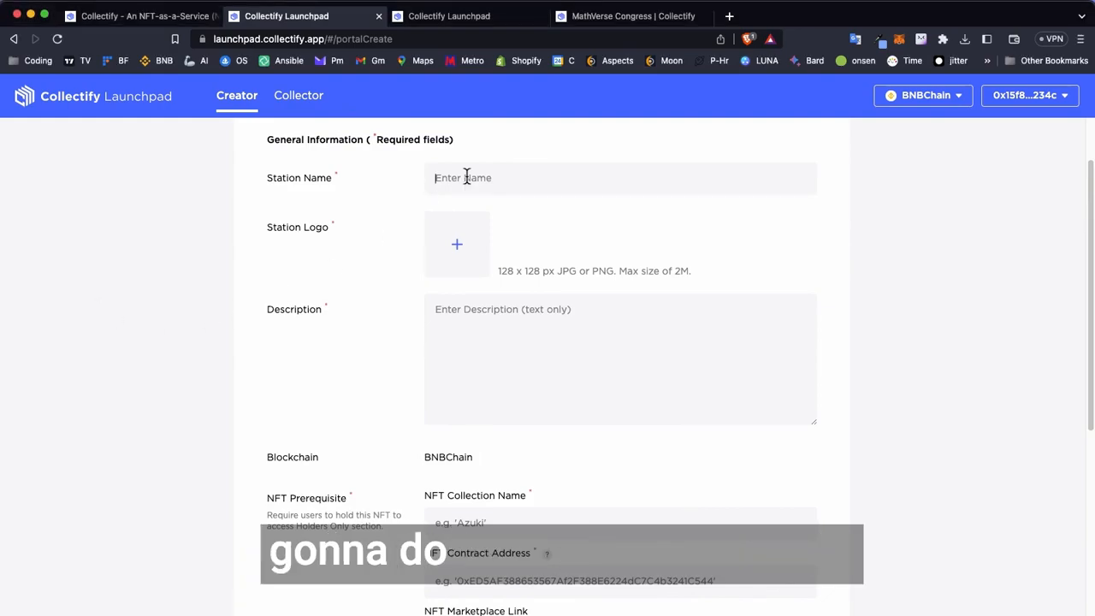
pyautogui.click(441, 252)
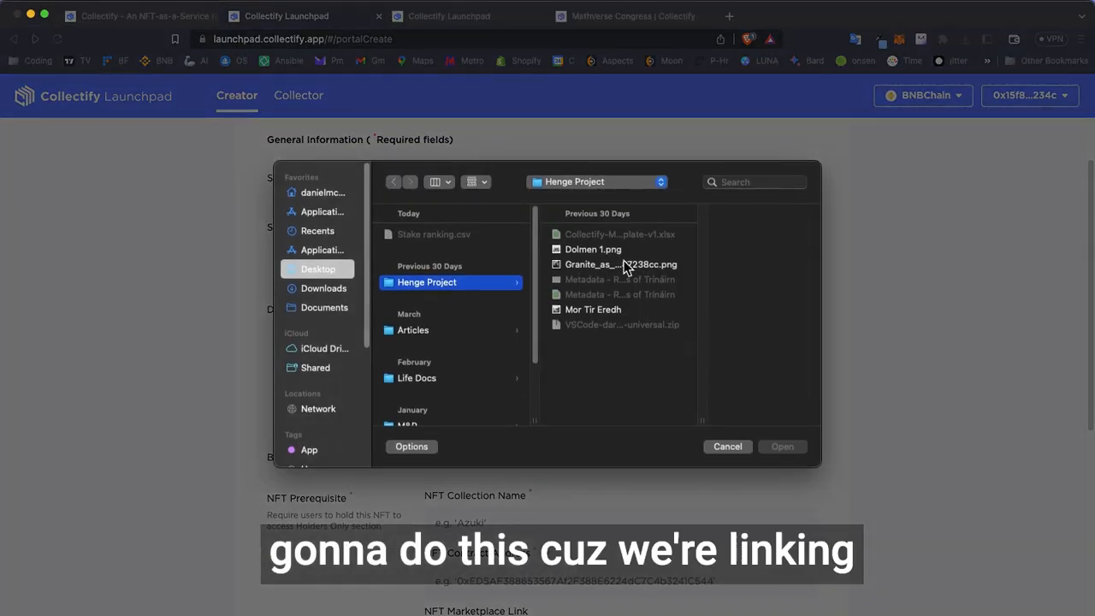
pyautogui.click(597, 309)
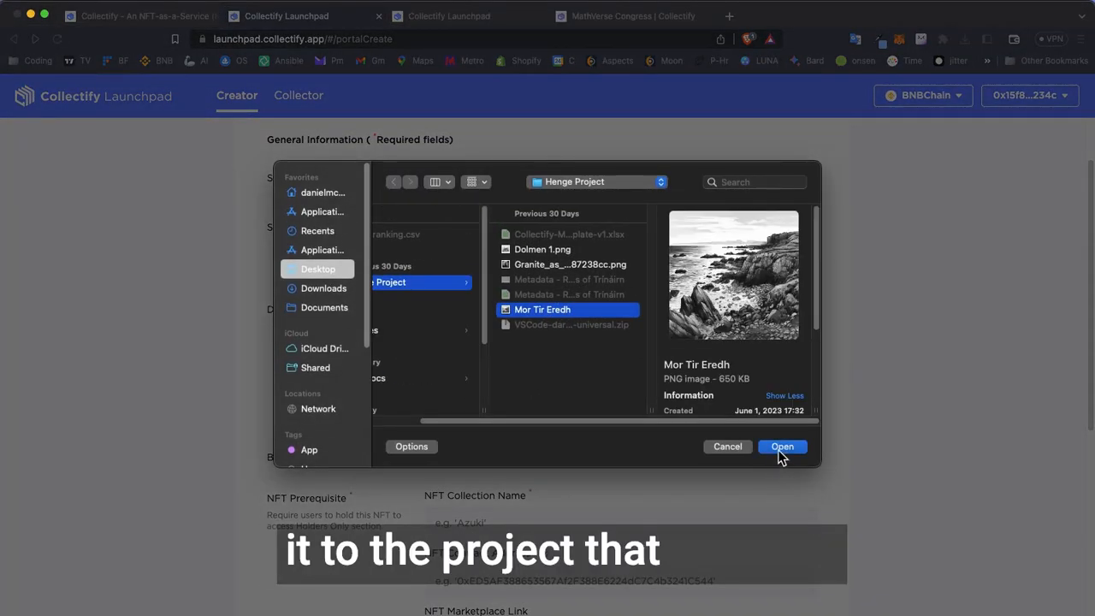
pyautogui.click(780, 446)
# - Fill the station description with the prepared text beginning "Welcome to the Council of Trínáirn", copied from another application
pyautogui.scroll(-3, 559, 411)
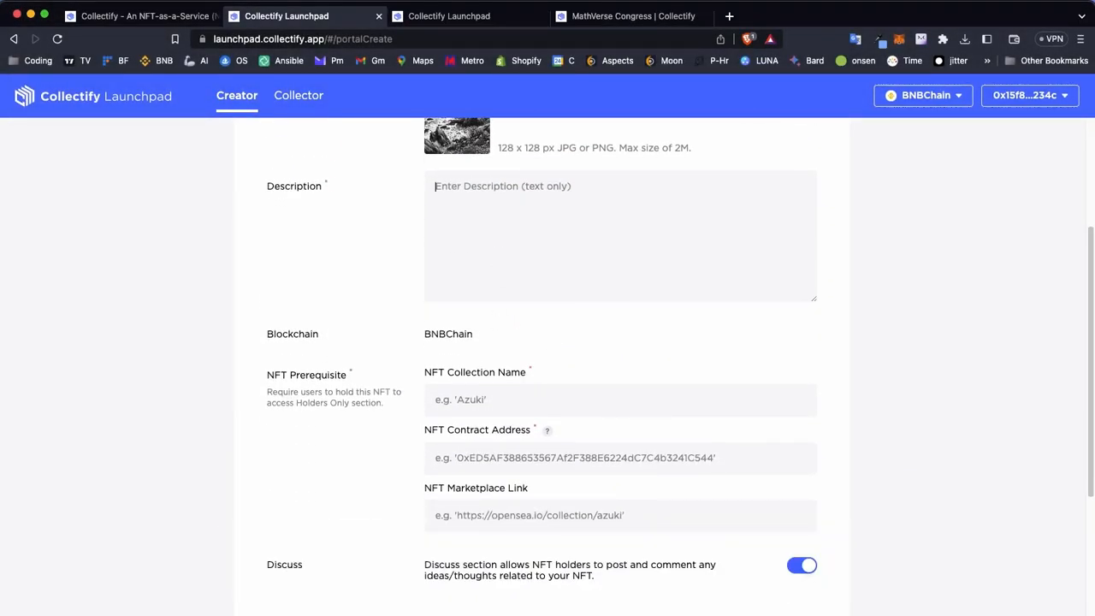
pyautogui.press('super+Tab')
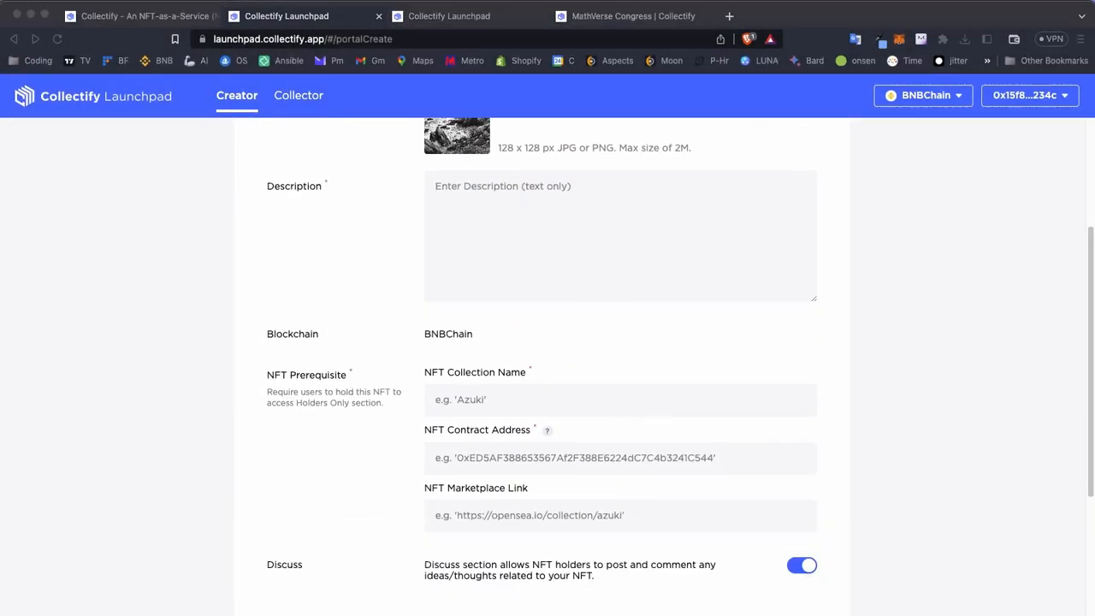
pyautogui.click(537, 227)
pyautogui.press('super+v')
pyautogui.scroll(-1, 496, 318)
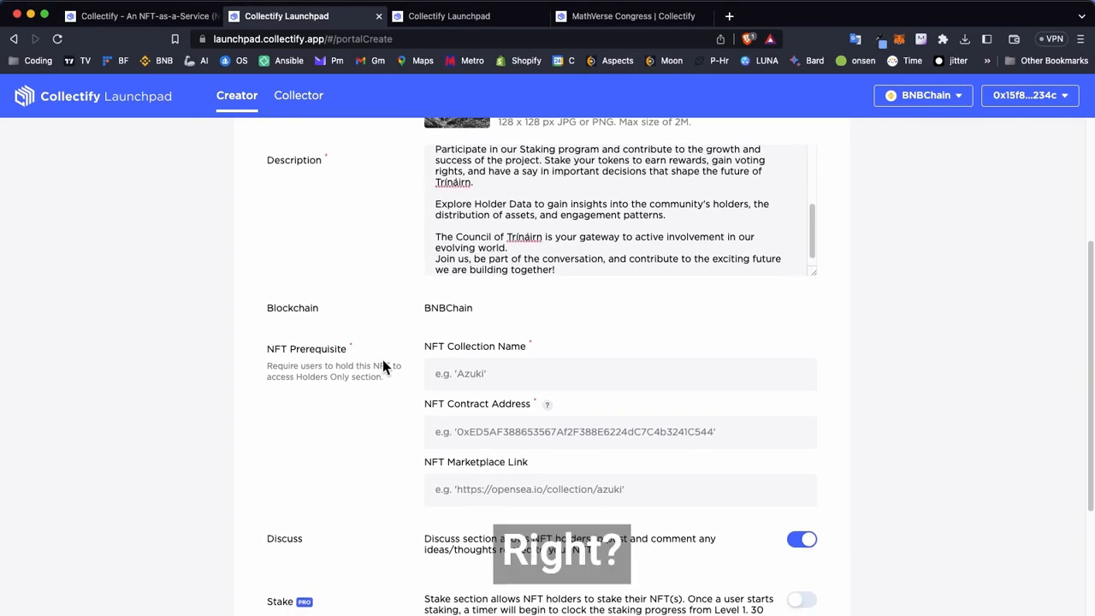
# - Copy the collection name "Henge: Realms of Trínáirn" from the ERC721 project page into the station's NFT Collection Name
pyautogui.scroll(-5, 382, 366)
pyautogui.scroll(3, 462, 274)
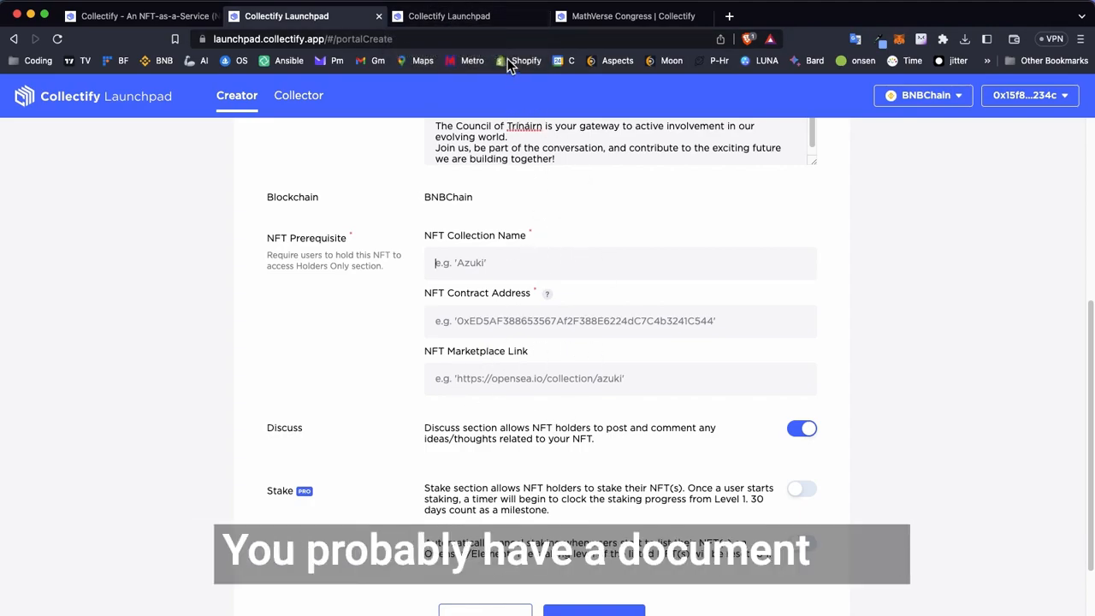
pyautogui.click(474, 16)
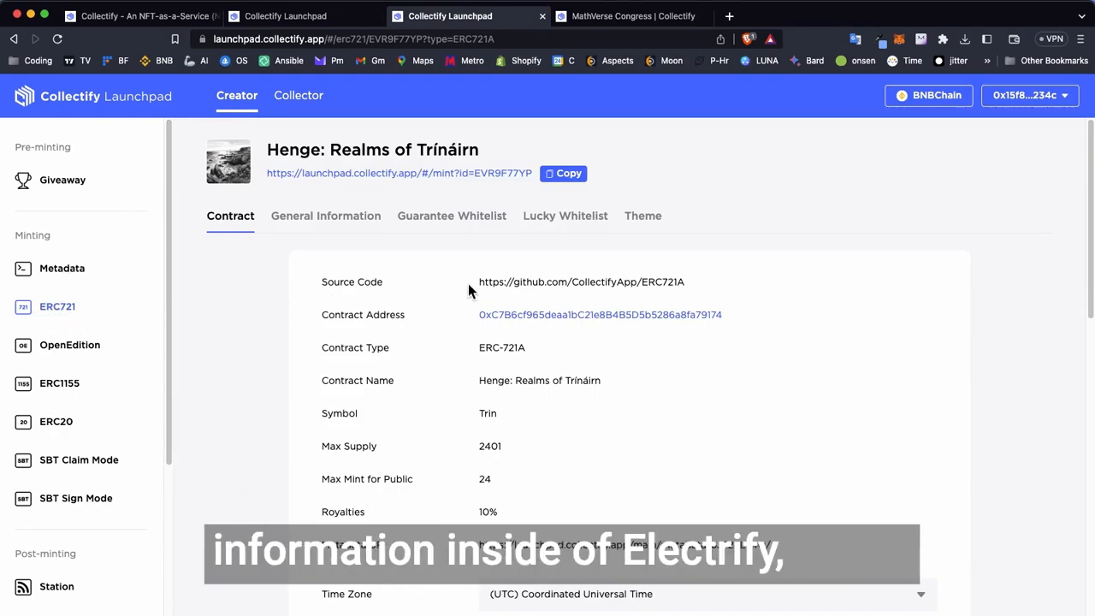
pyautogui.moveTo(478, 151); pyautogui.dragTo(294, 151)
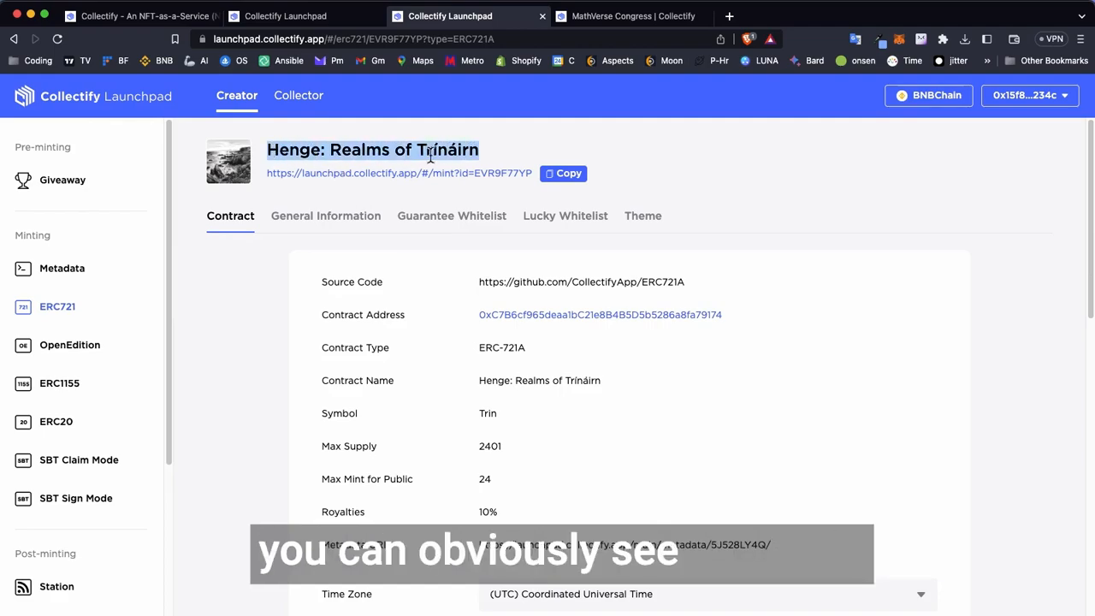
pyautogui.click(315, 15)
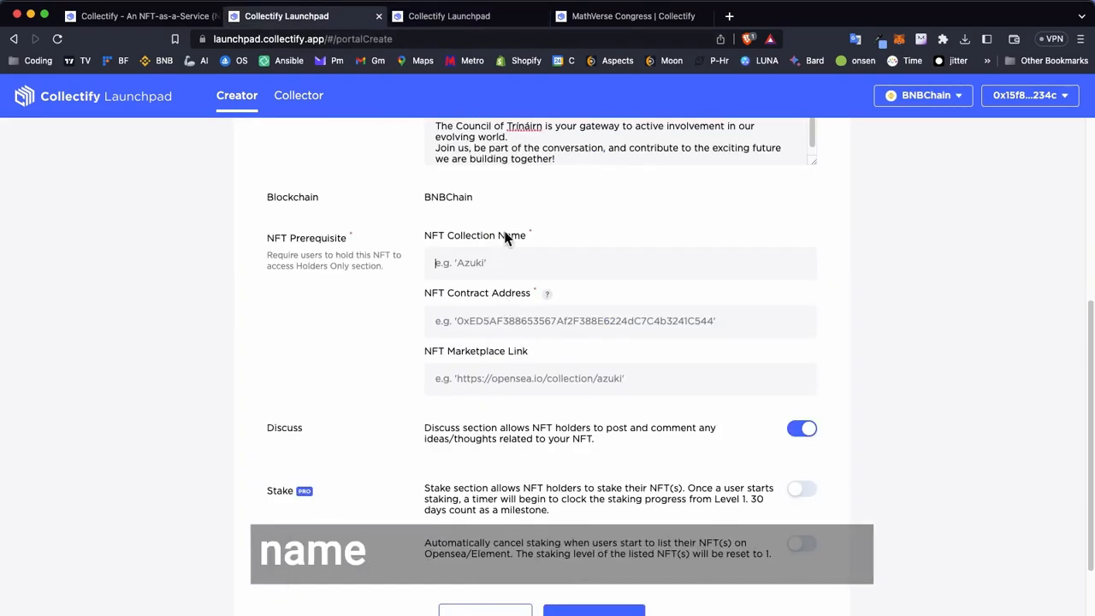
# - Copy the contract address from the Henge ERC721 project page into the station's NFT Contract Address
pyautogui.click(431, 20)
pyautogui.rightClick(696, 316)
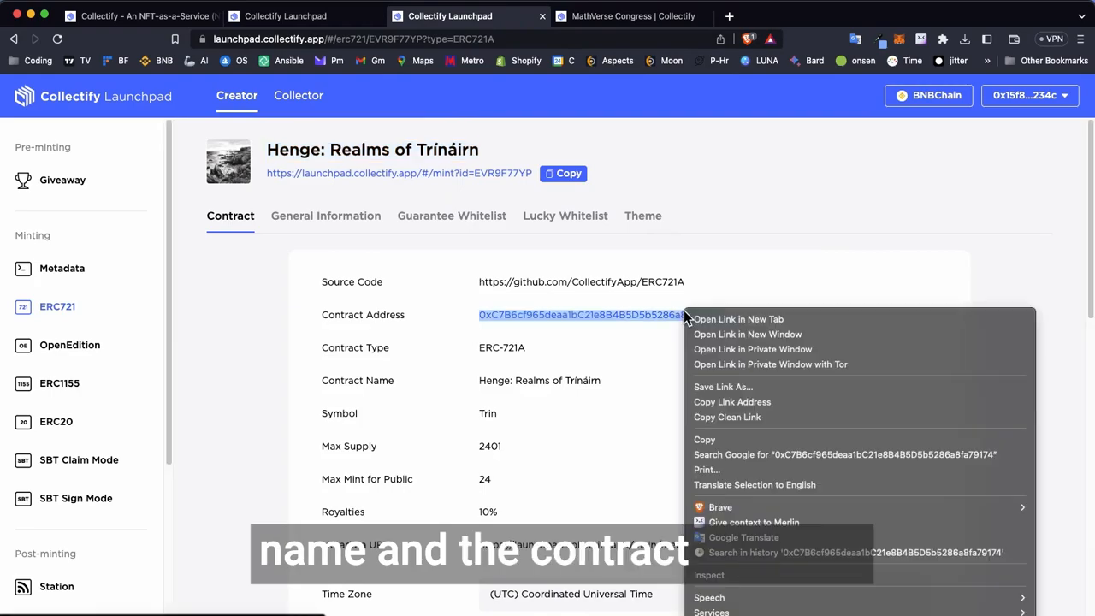
pyautogui.click(726, 437)
pyautogui.click(268, 17)
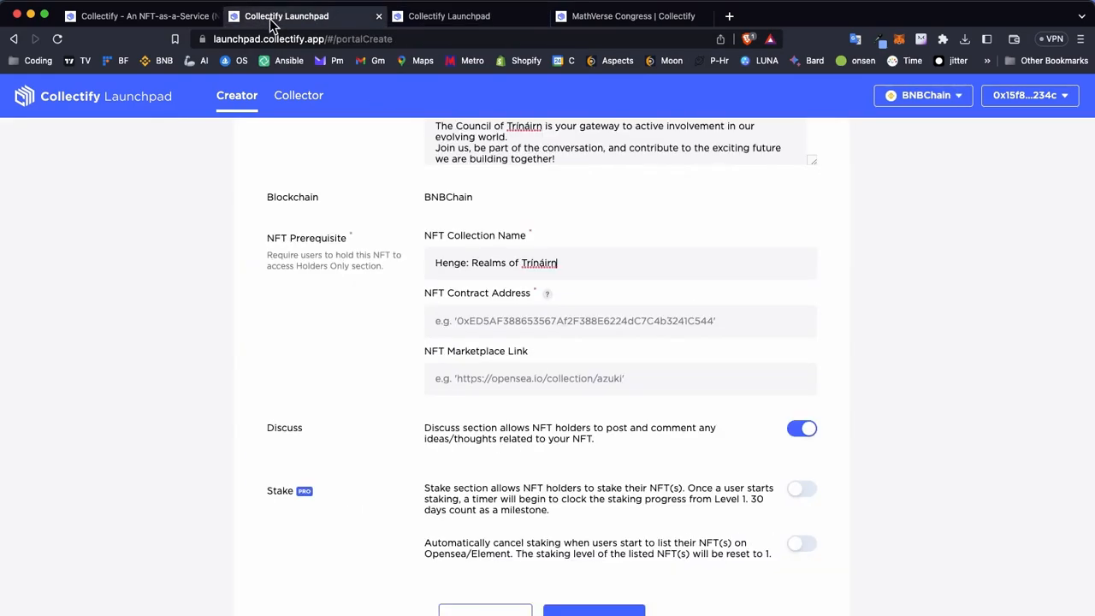
pyautogui.click(483, 323)
pyautogui.press('super+v')
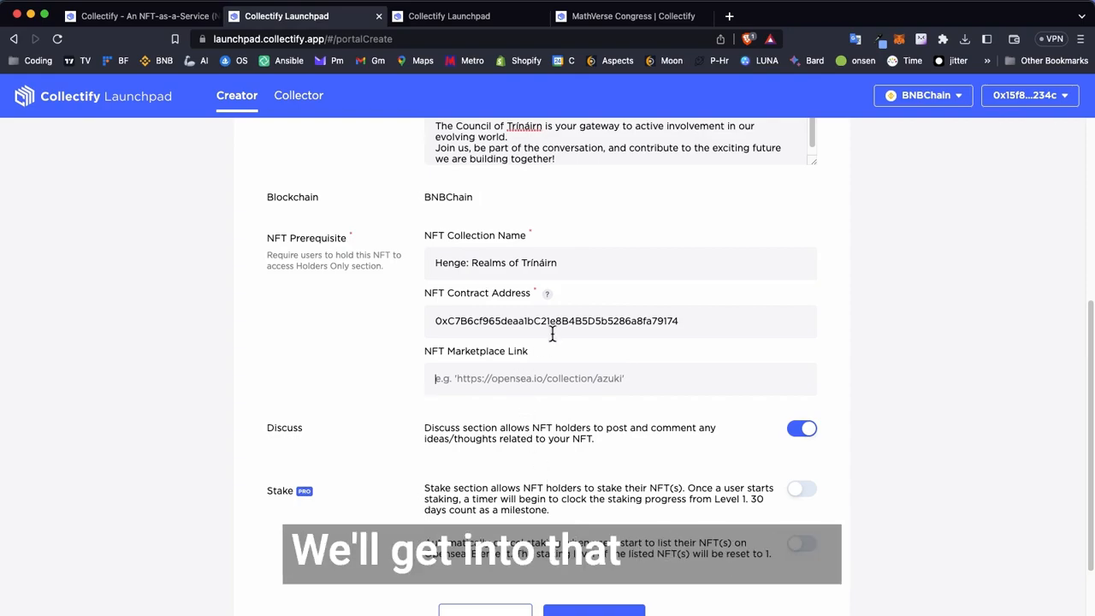
# - Enable staking and its automatic cancellation when NFTs are listed on Opensea/Element, and create the station
pyautogui.scroll(-3, 478, 418)
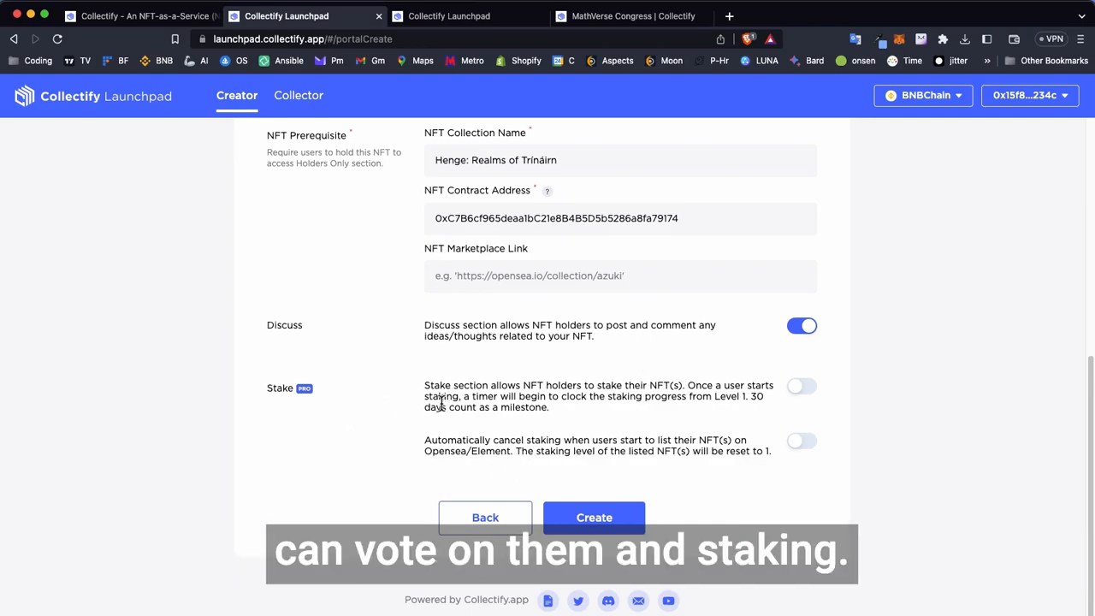
pyautogui.click(804, 390)
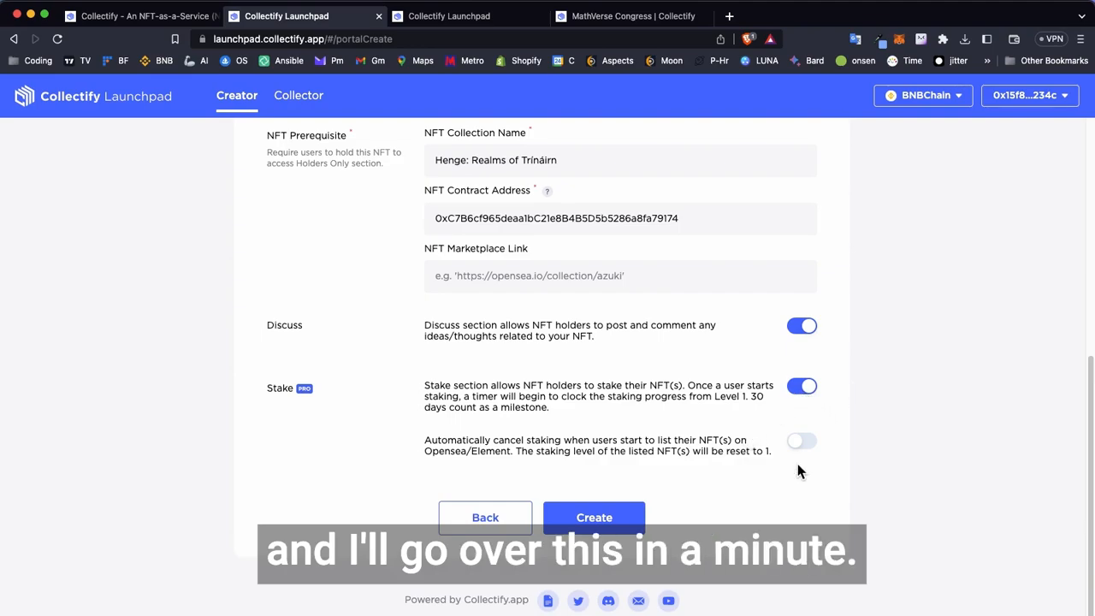
pyautogui.click(804, 443)
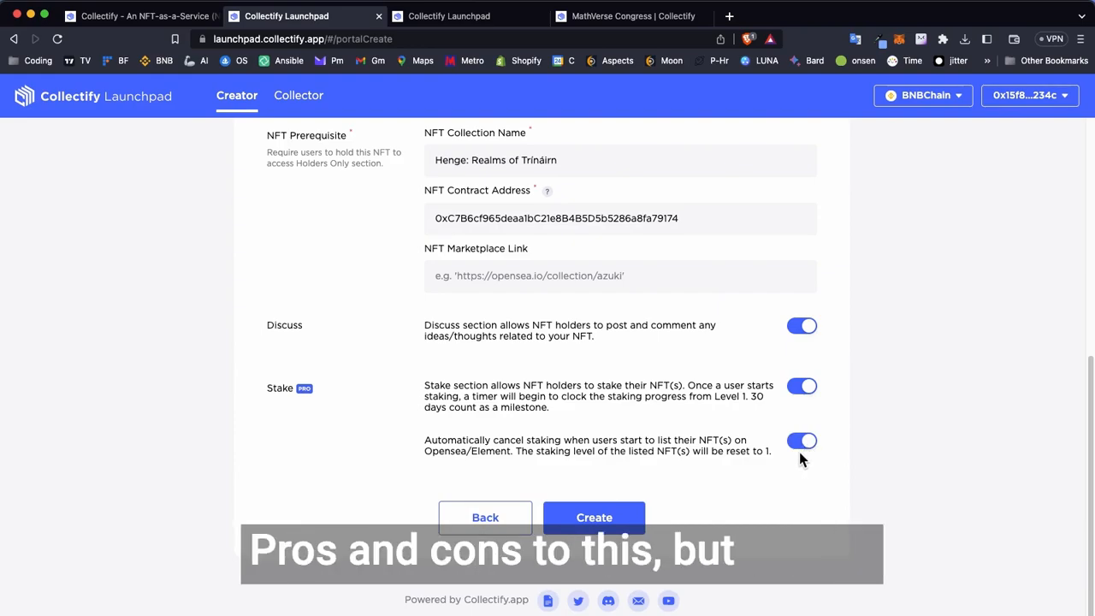
pyautogui.click(602, 526)
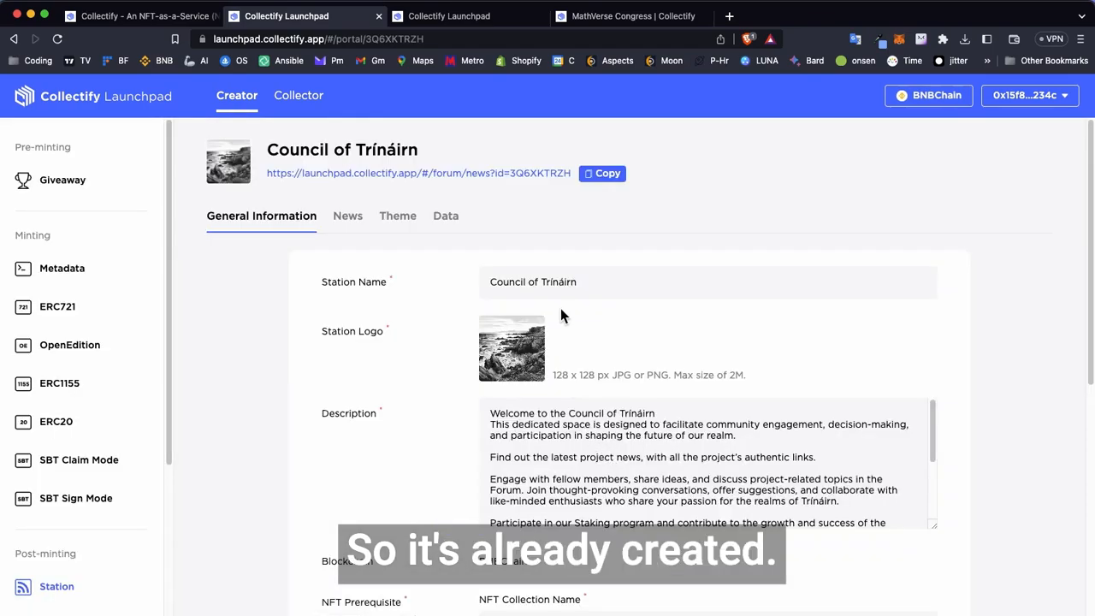
# - Open the Council of Trínáirn station's public page and review its news area and description
pyautogui.click(540, 174)
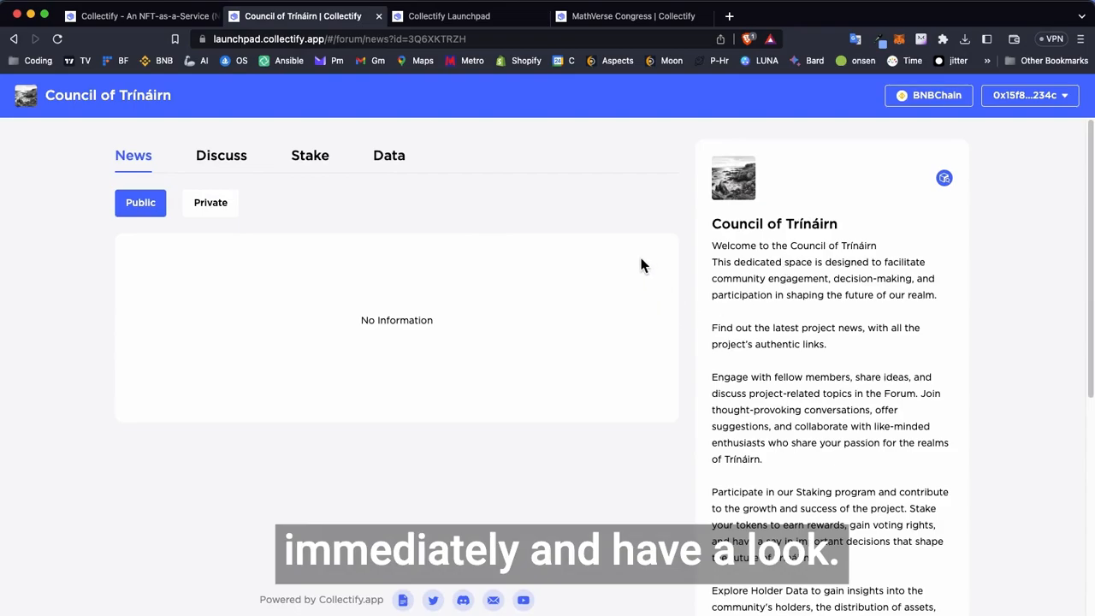
pyautogui.scroll(-5, 745, 310)
pyautogui.scroll(5, 744, 312)
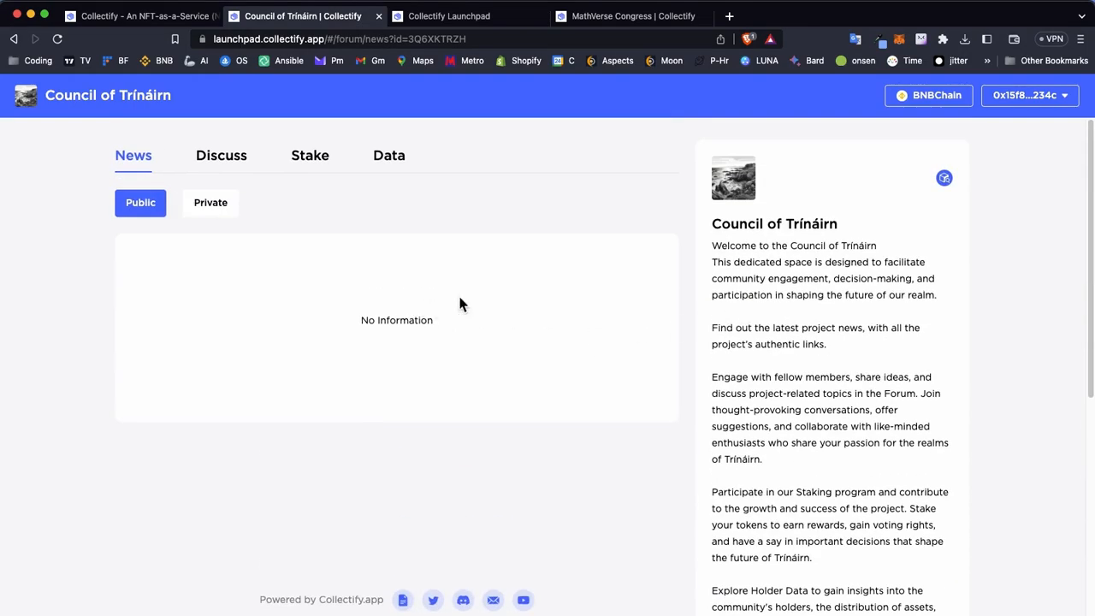
pyautogui.scroll(-5, 863, 254)
pyautogui.scroll(5, 810, 234)
# - Return to the station's general information and trim the description to its welcome line and first paragraph ending "the future of our realm."
pyautogui.click(14, 39)
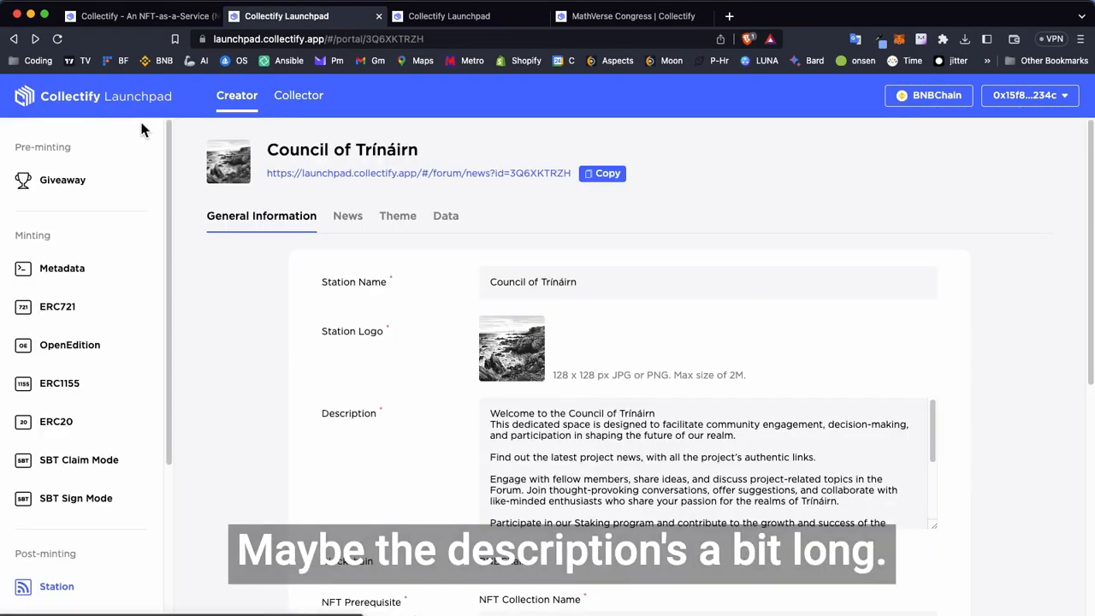
pyautogui.scroll(-1, 382, 308)
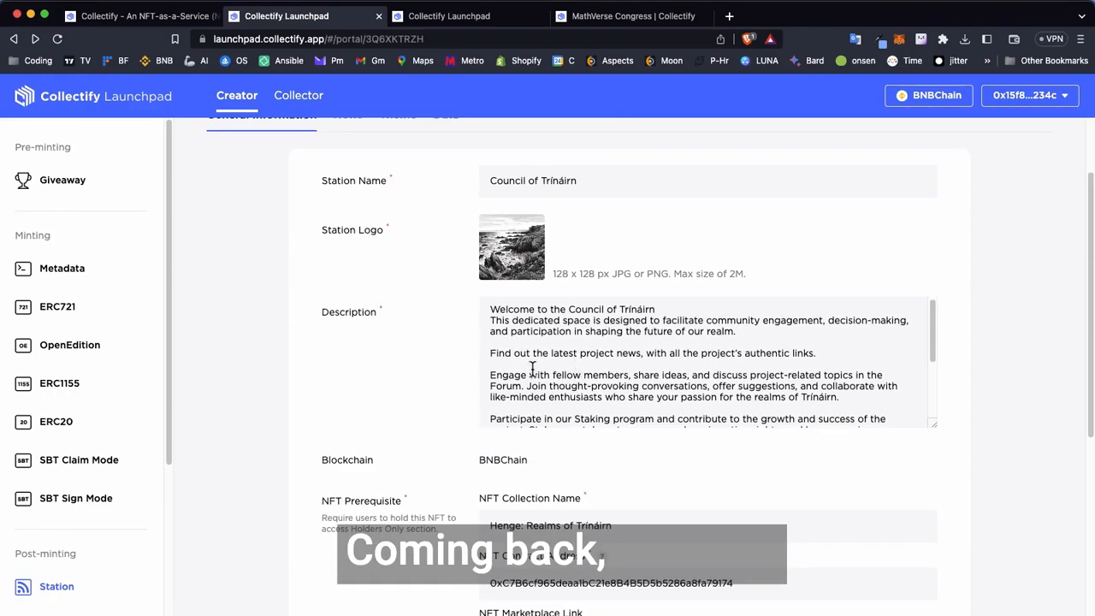
pyautogui.scroll(-4, 632, 383)
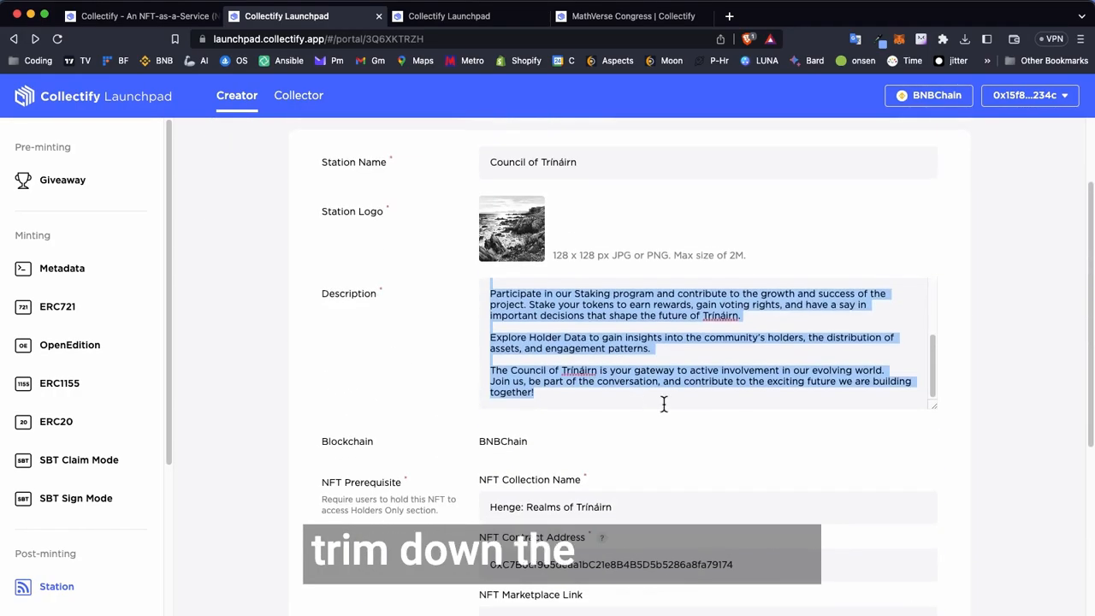
pyautogui.hotkey('ctrl', 'v')
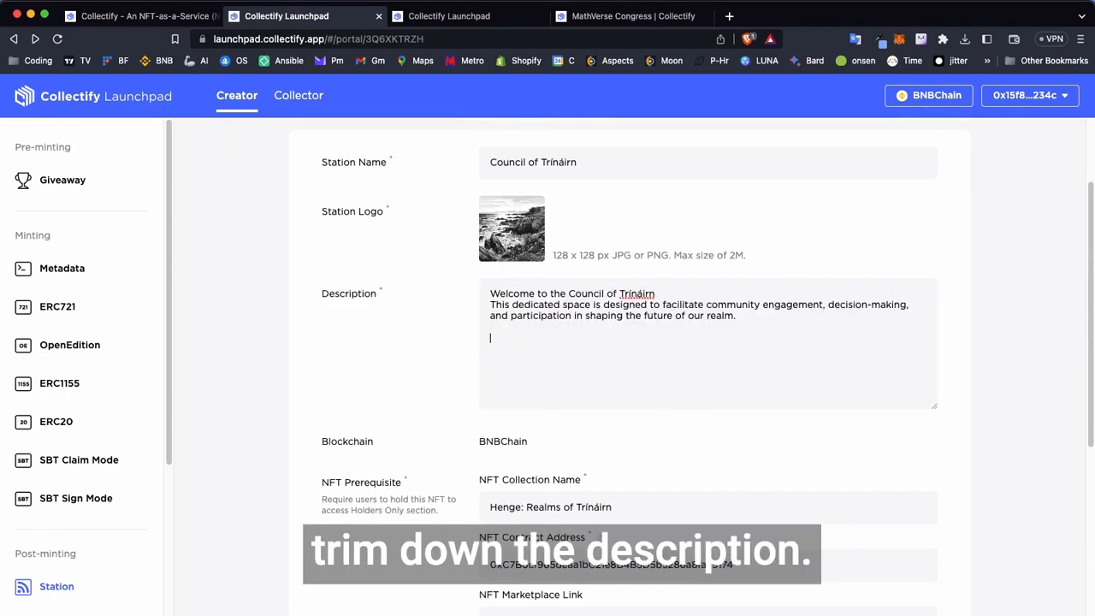
# - Review the station's general settings, including the logo, NFT contract address, marketplace link, Discuss and Stake options
pyautogui.scroll(2, 410, 357)
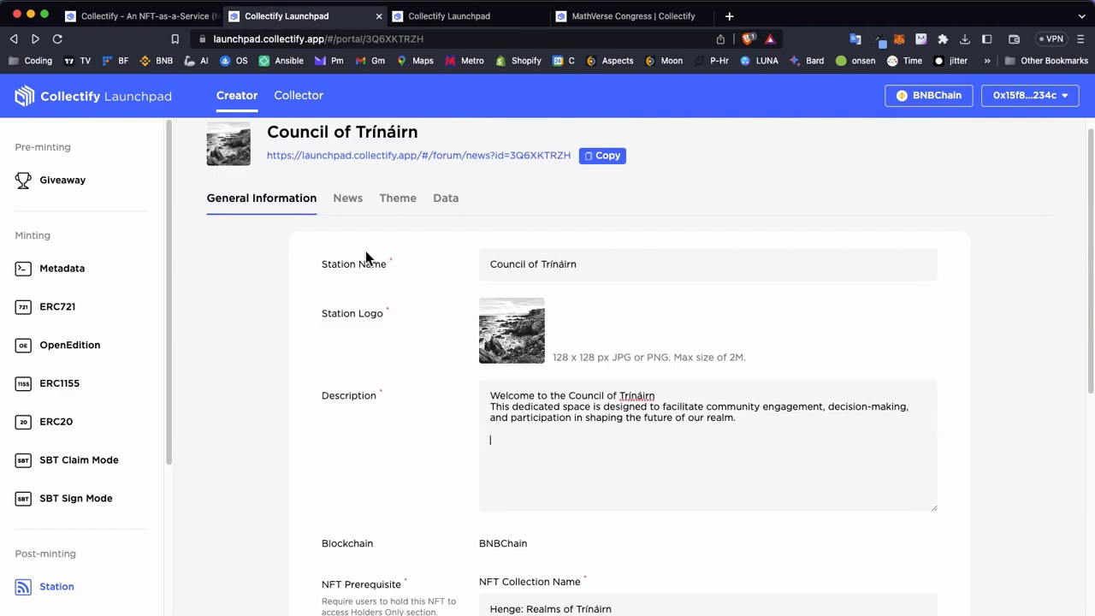
pyautogui.scroll(-4, 452, 346)
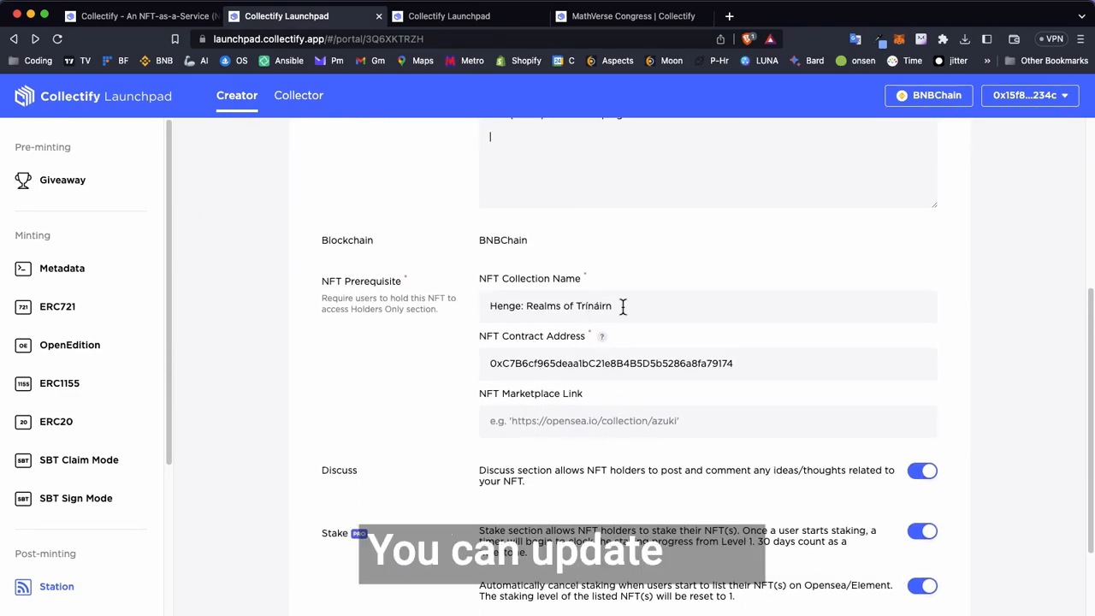
pyautogui.moveTo(577, 363); pyautogui.dragTo(669, 360)
pyautogui.click(673, 356)
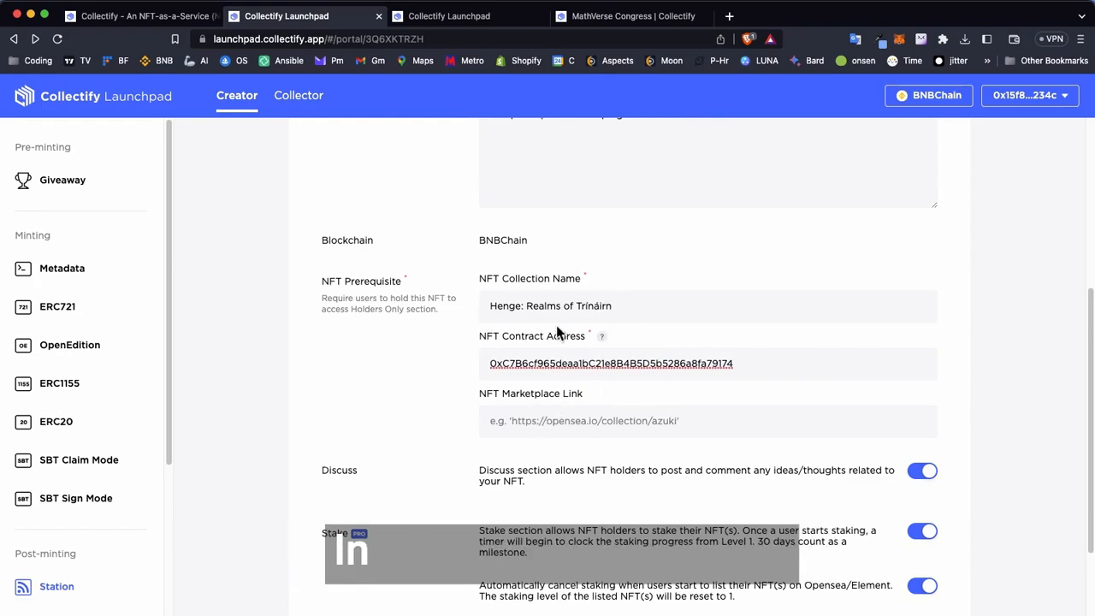
pyautogui.scroll(5, 544, 415)
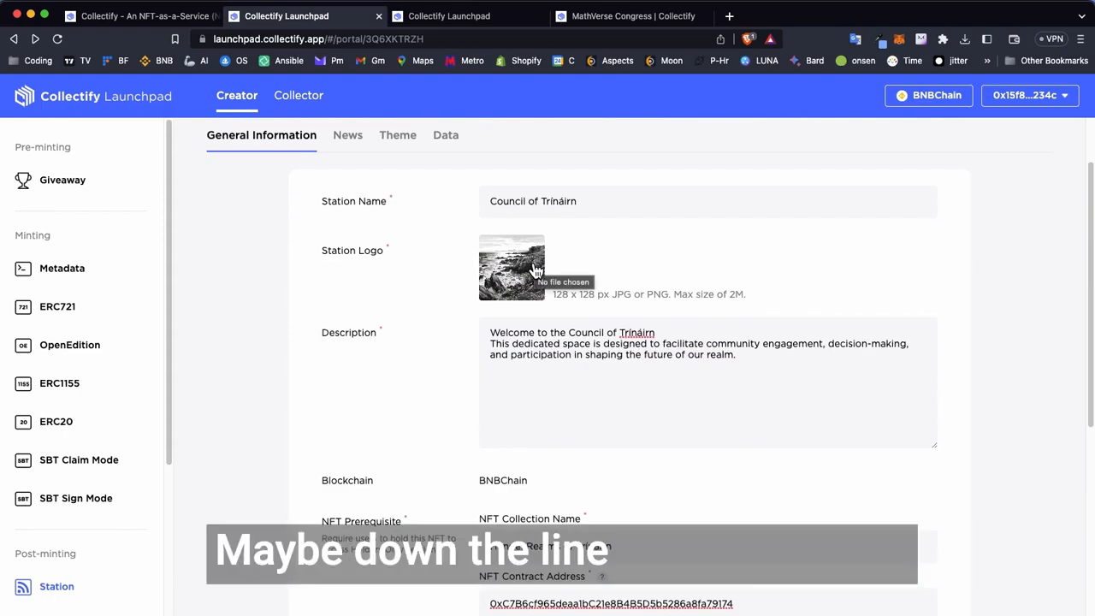
pyautogui.scroll(-2, 560, 351)
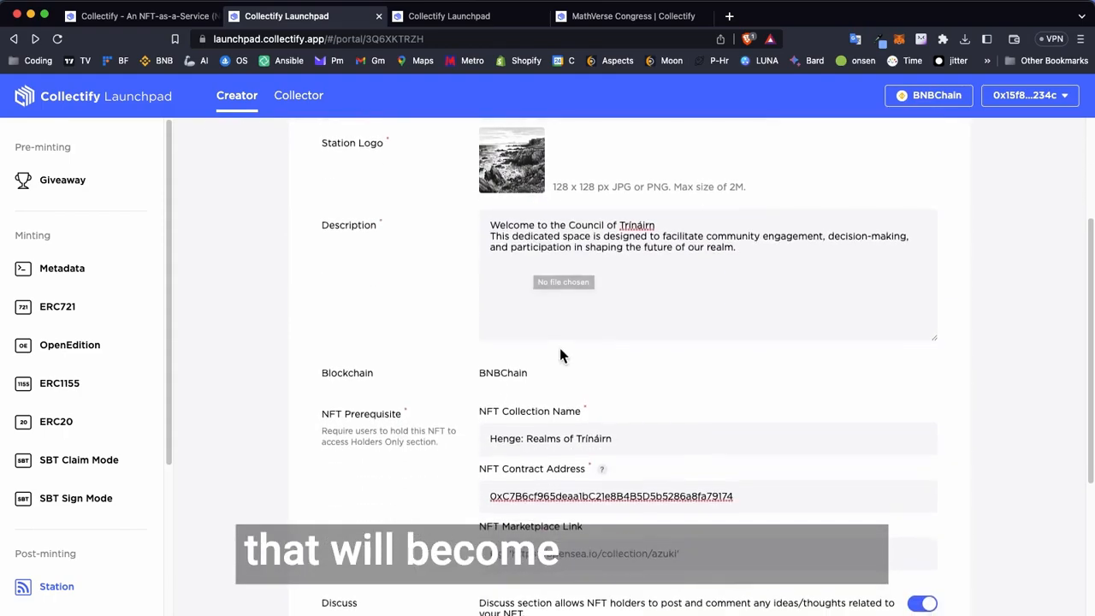
pyautogui.scroll(-2, 598, 469)
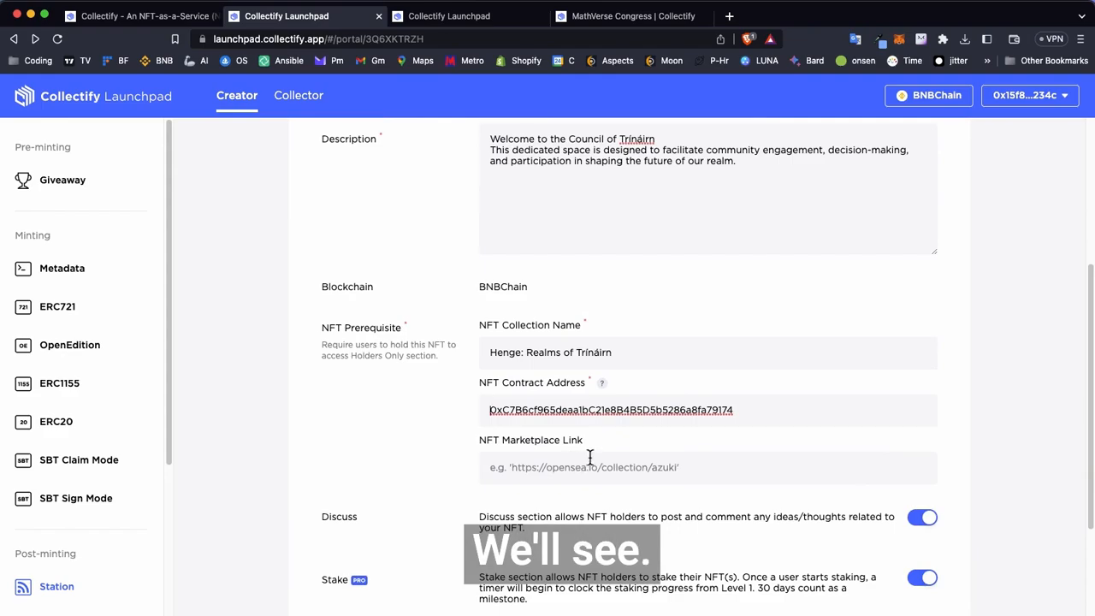
pyautogui.scroll(-4, 584, 460)
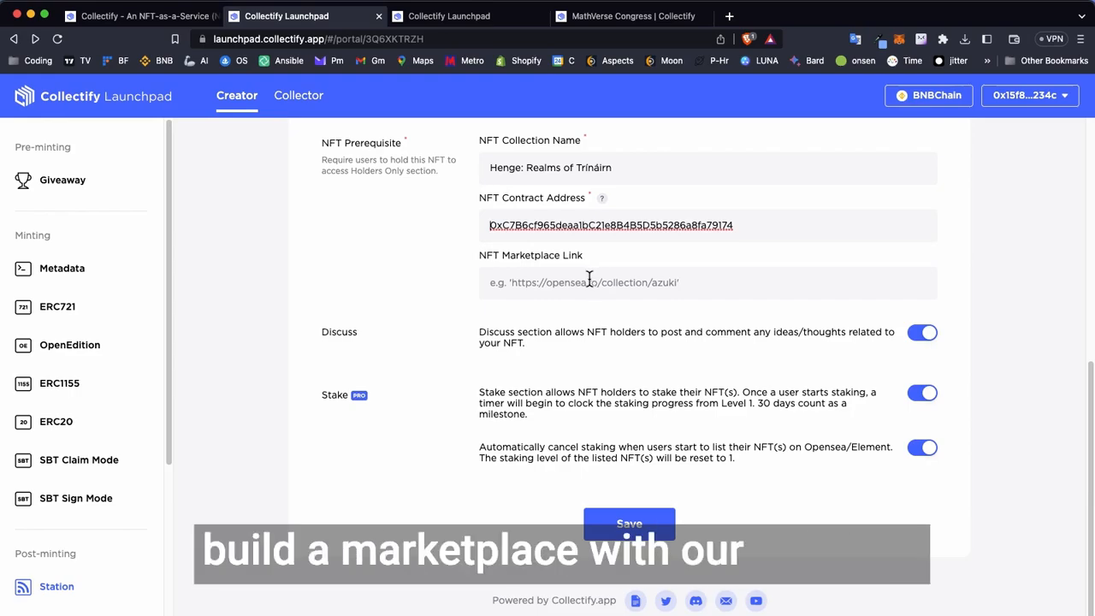
pyautogui.scroll(-3, 102, 359)
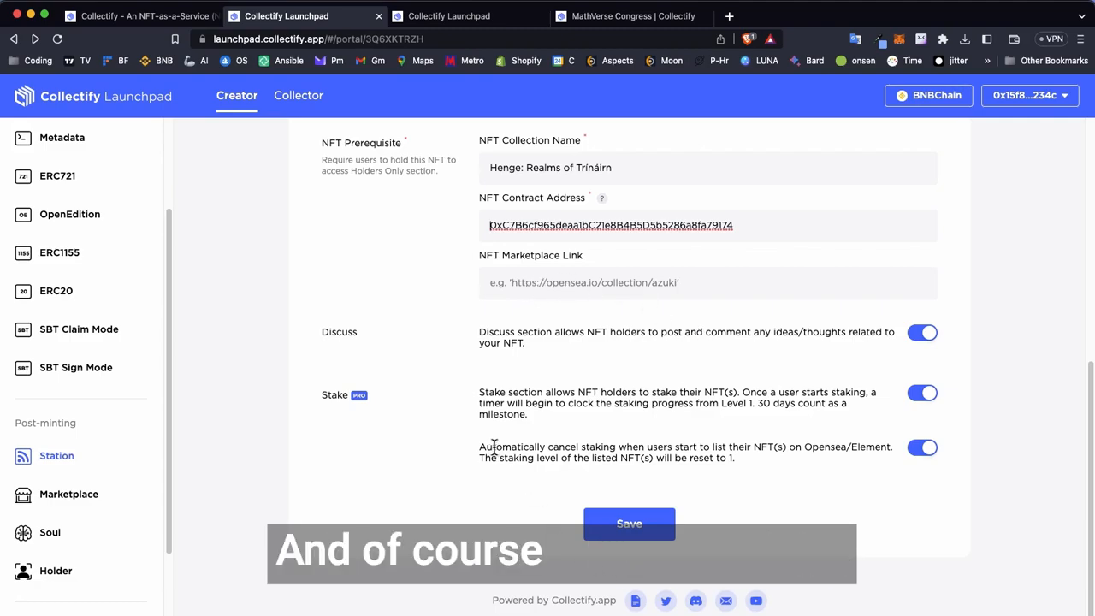
# - Save the station's general information with the shortened description and open its News management section
pyautogui.click(638, 529)
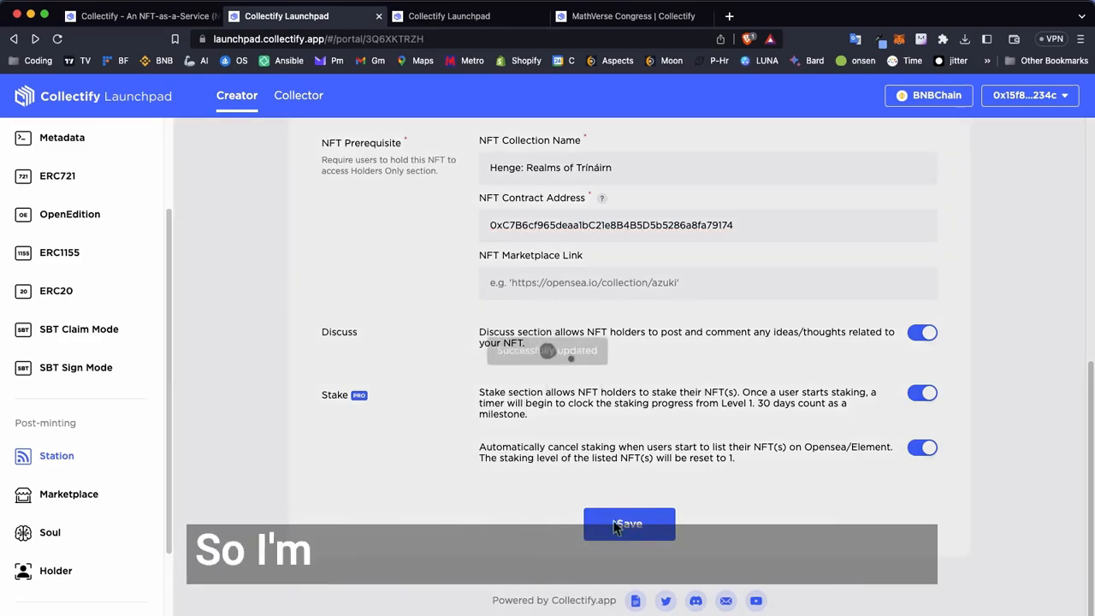
pyautogui.scroll(5, 622, 419)
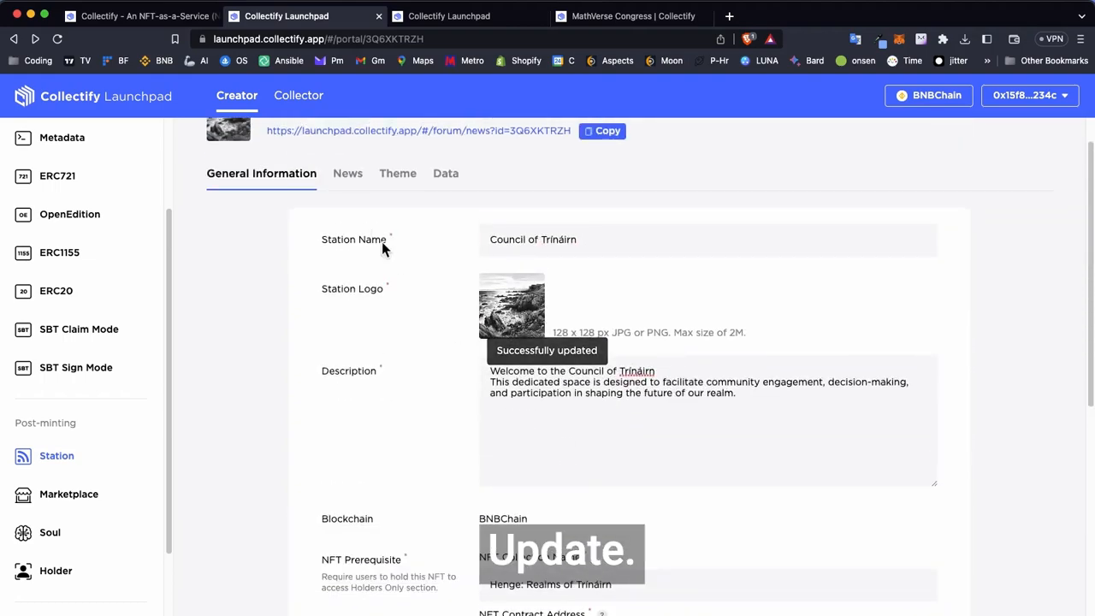
pyautogui.click(347, 176)
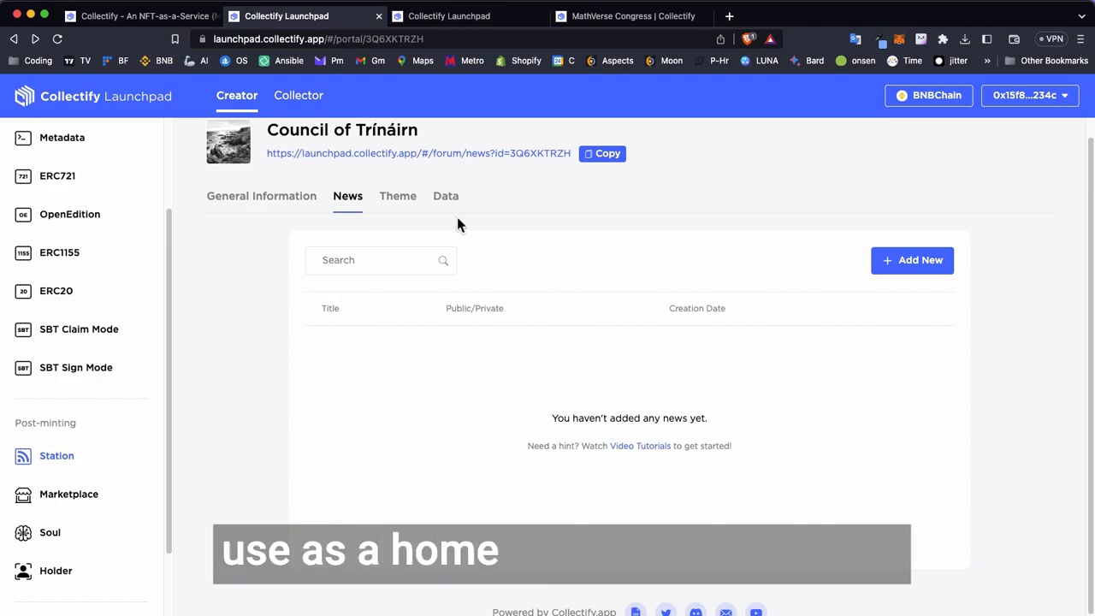
# - Set the station's theme color to slate grey and save the theme
pyautogui.click(401, 198)
pyautogui.click(544, 280)
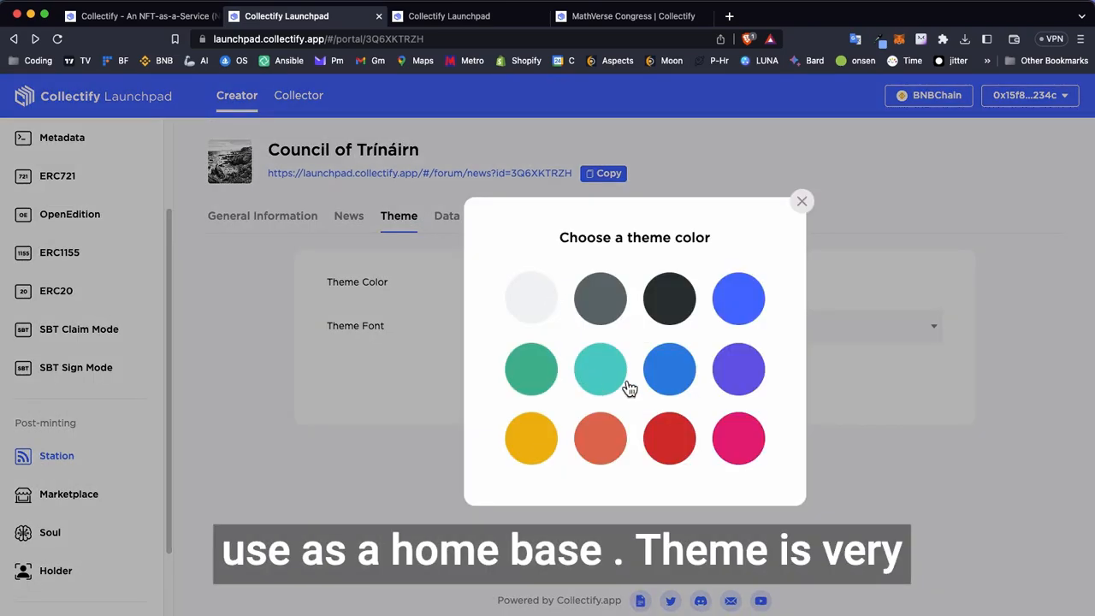
pyautogui.click(599, 286)
pyautogui.click(613, 391)
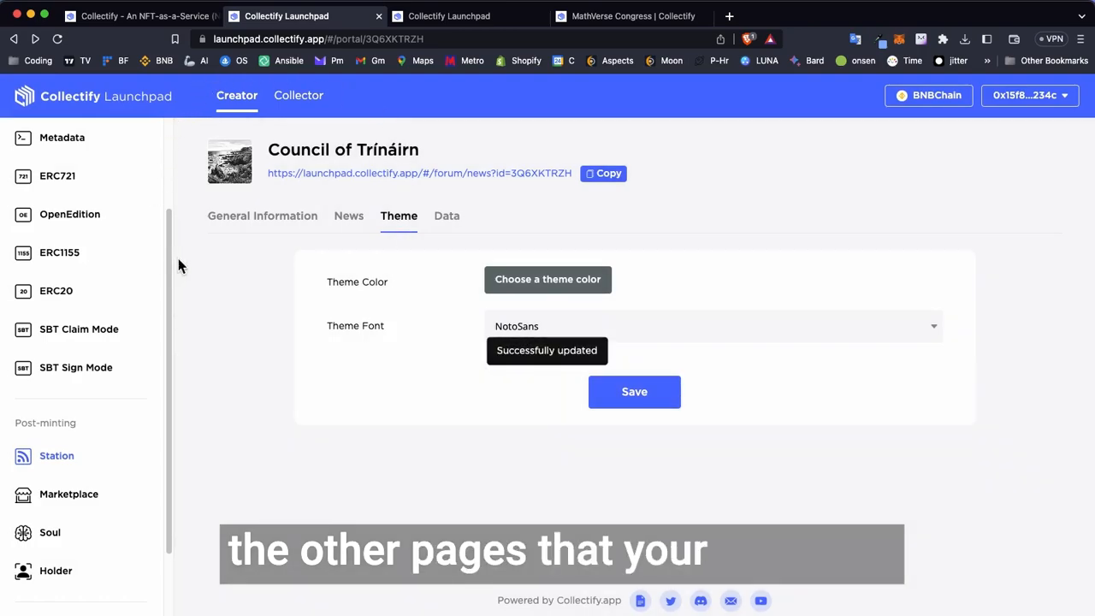
# - Check the station's stake ranking export option and join the Council of Trínáirn from its public page
pyautogui.click(447, 217)
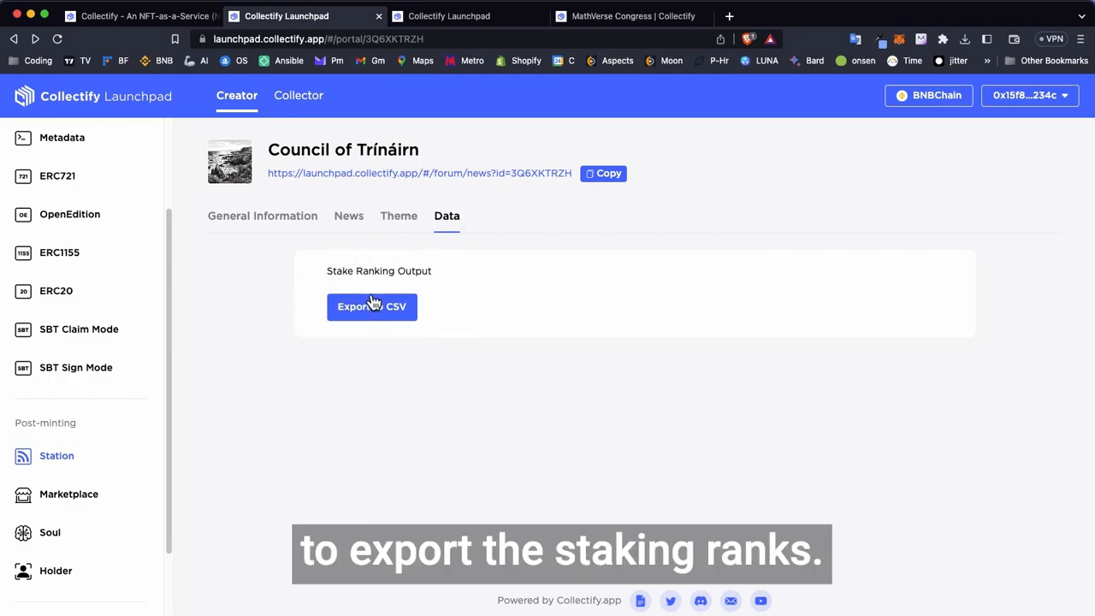
pyautogui.click(407, 175)
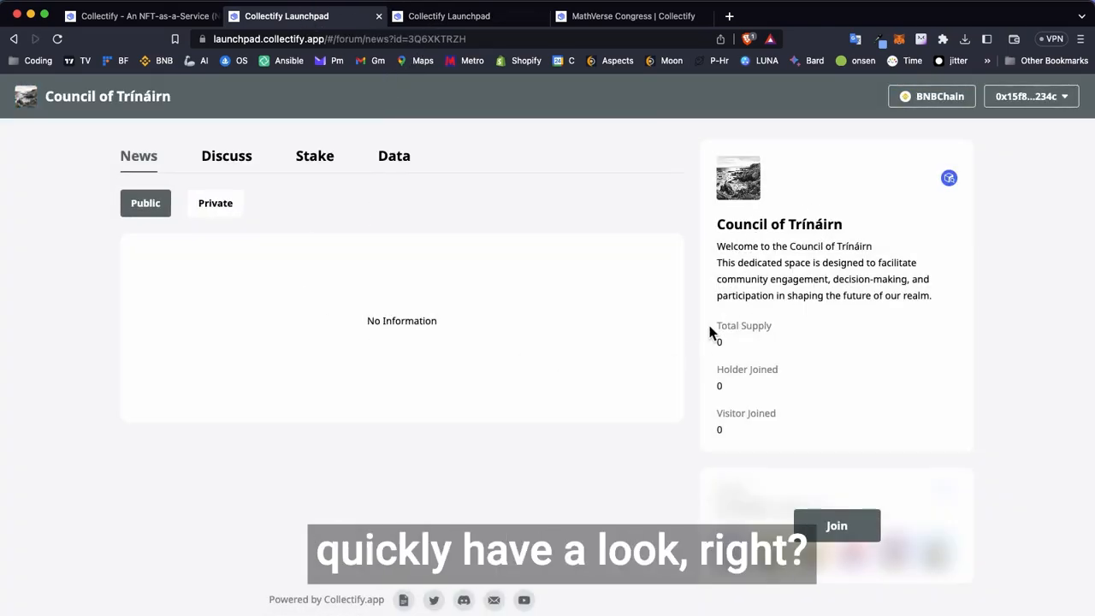
pyautogui.click(838, 523)
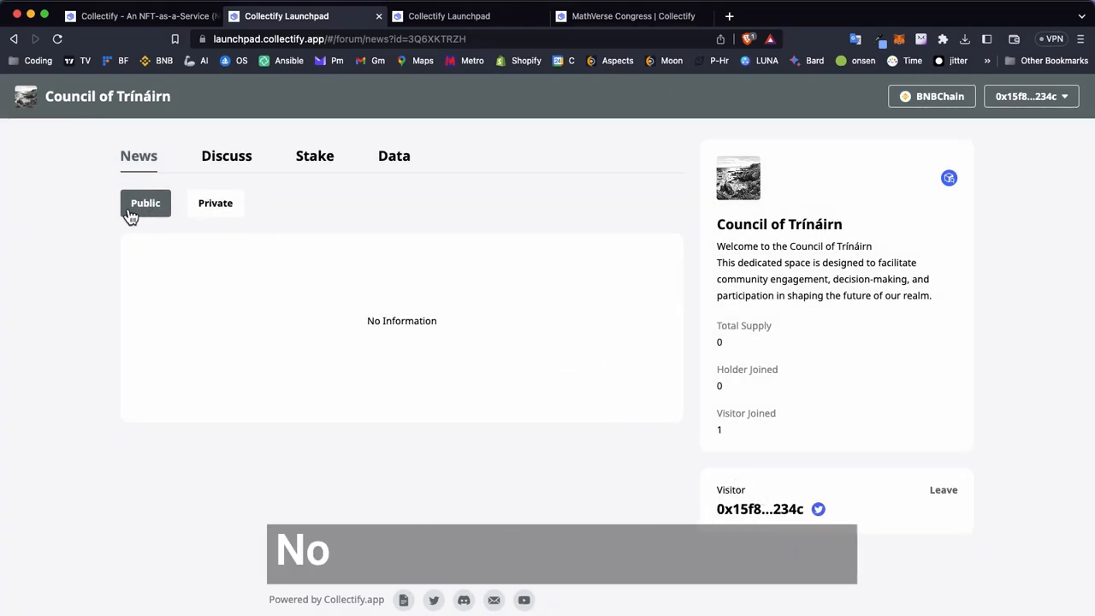
# - Review the Council of Trínáirn's private news, discussion, staking, stake ranking and joined holders on its public page
pyautogui.click(218, 202)
pyautogui.click(229, 163)
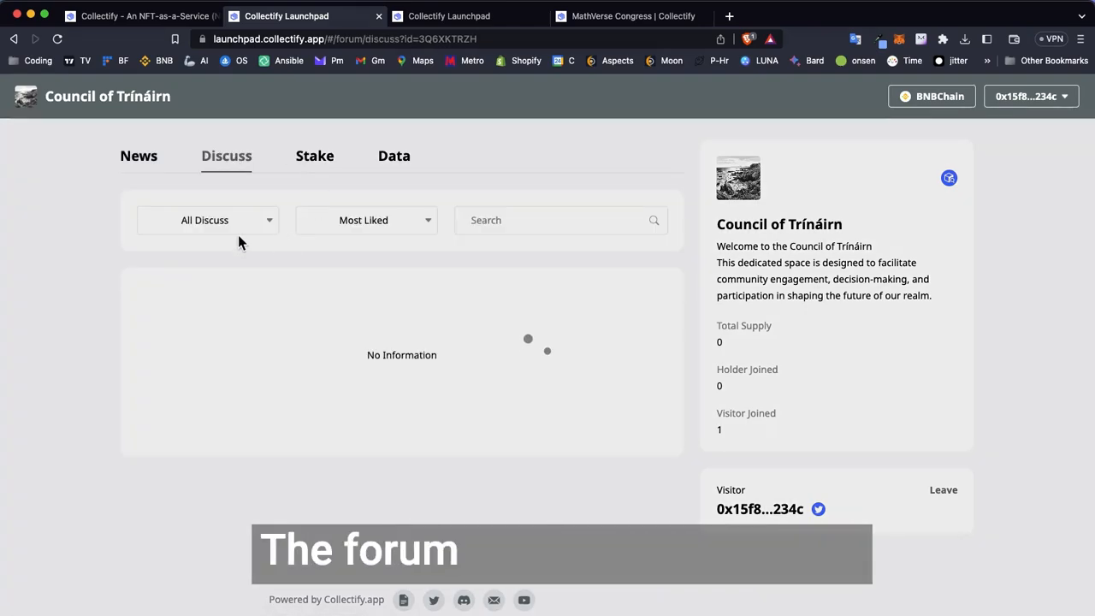
pyautogui.click(323, 158)
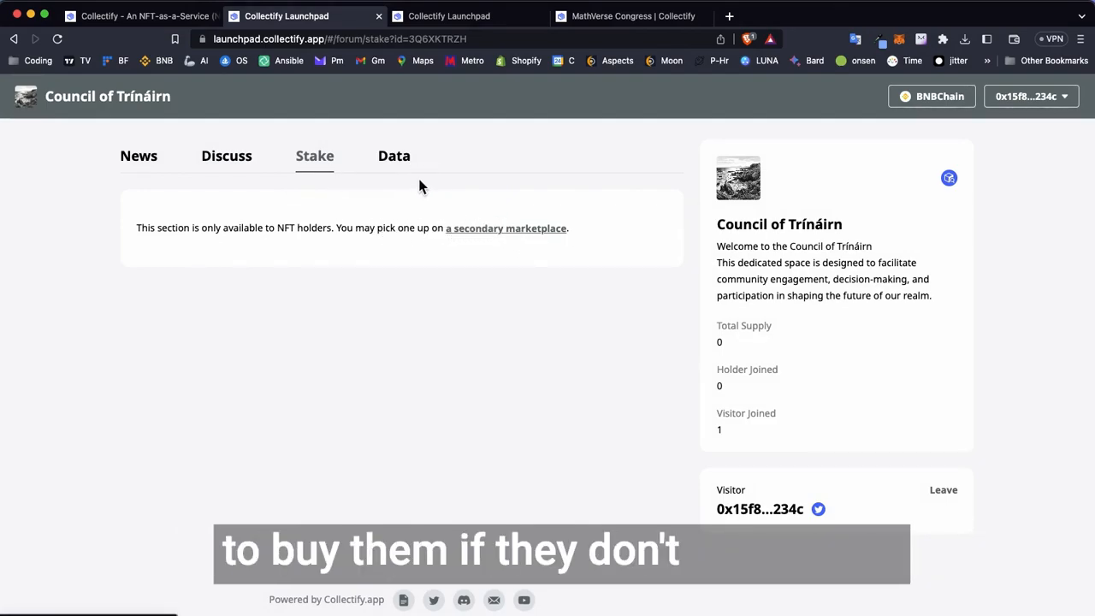
pyautogui.click(390, 156)
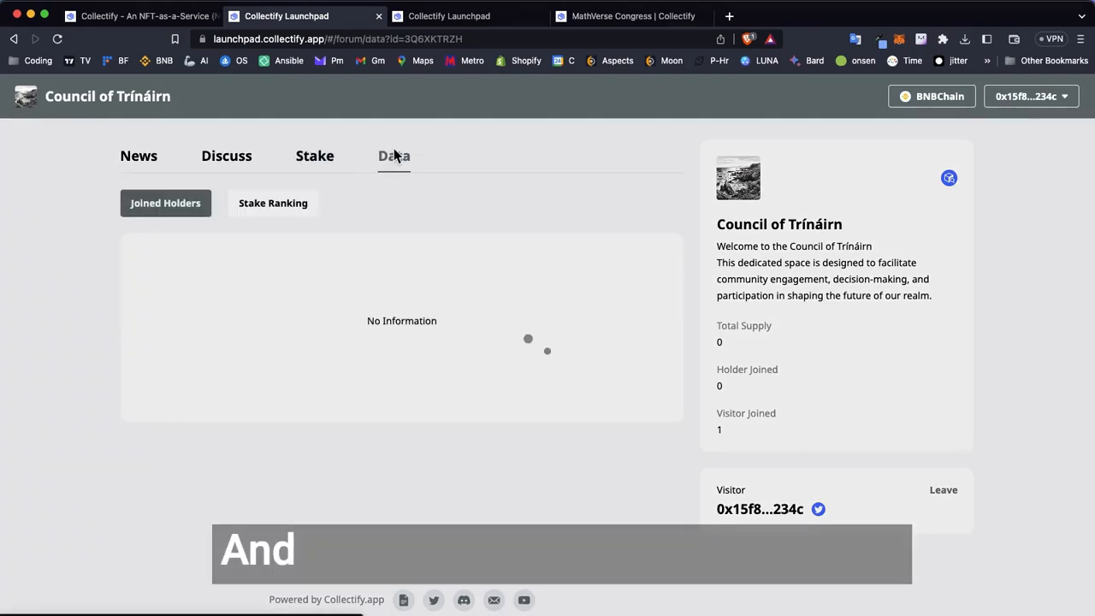
pyautogui.click(280, 211)
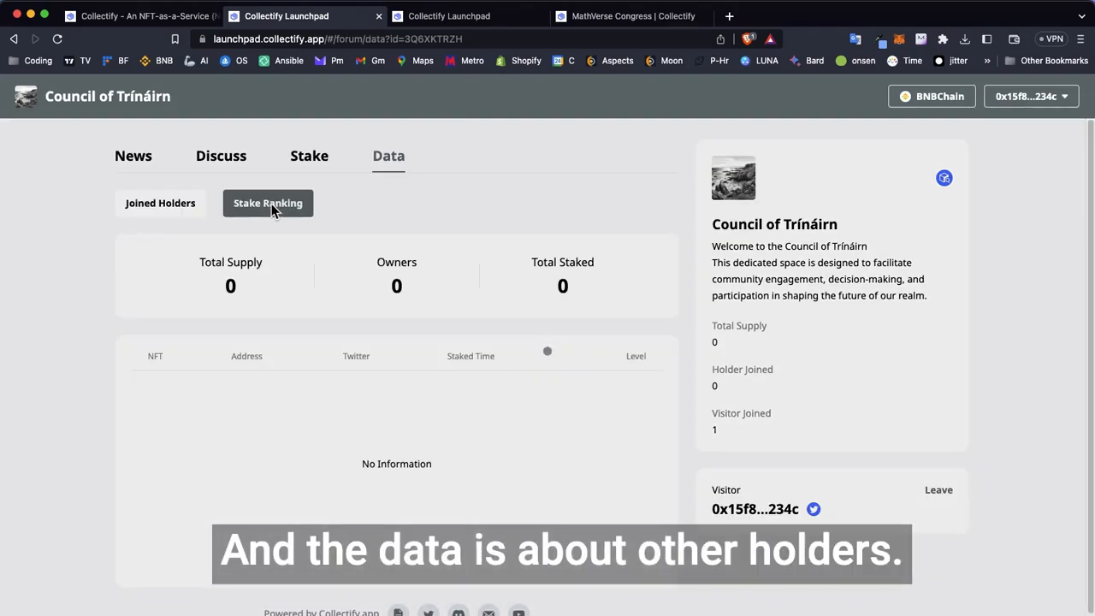
pyautogui.click(159, 214)
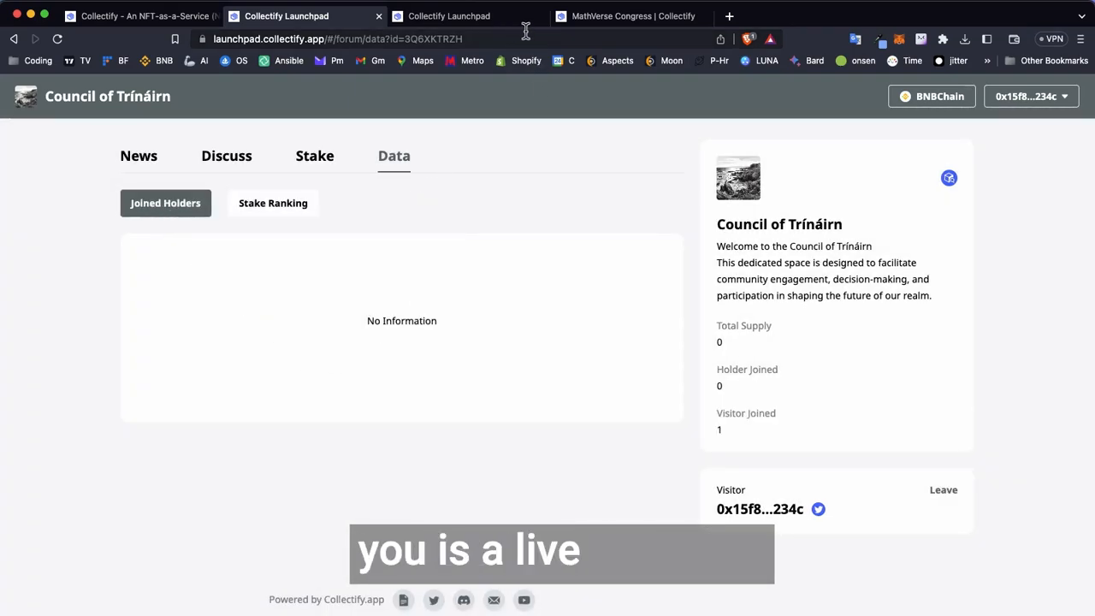
# - Switch to the live MathVerse Congress station and examine its name and overview
pyautogui.click(643, 23)
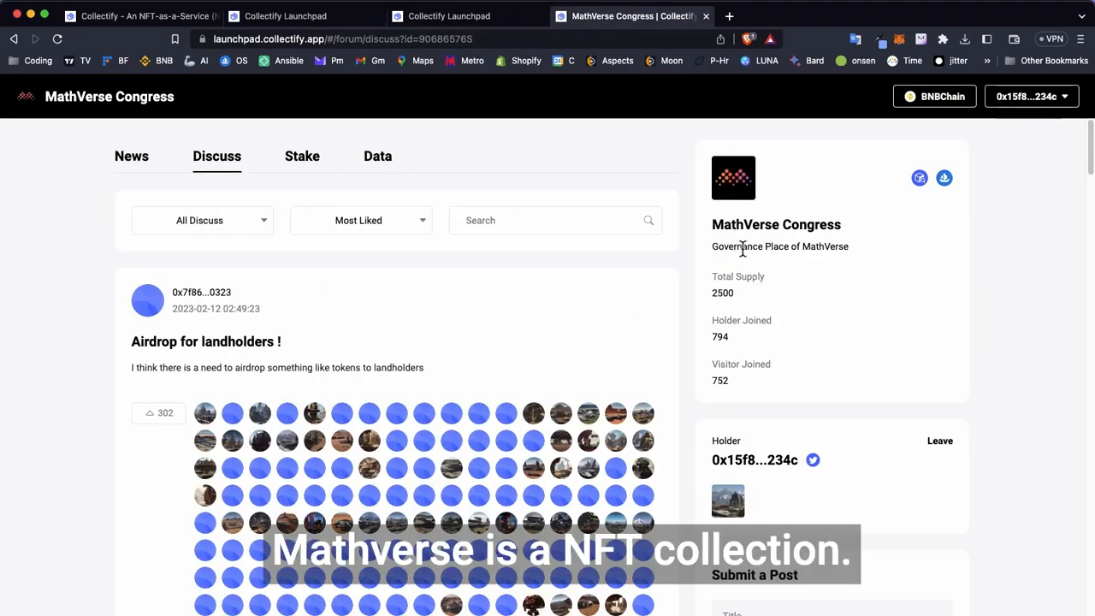
pyautogui.moveTo(714, 225); pyautogui.dragTo(819, 224)
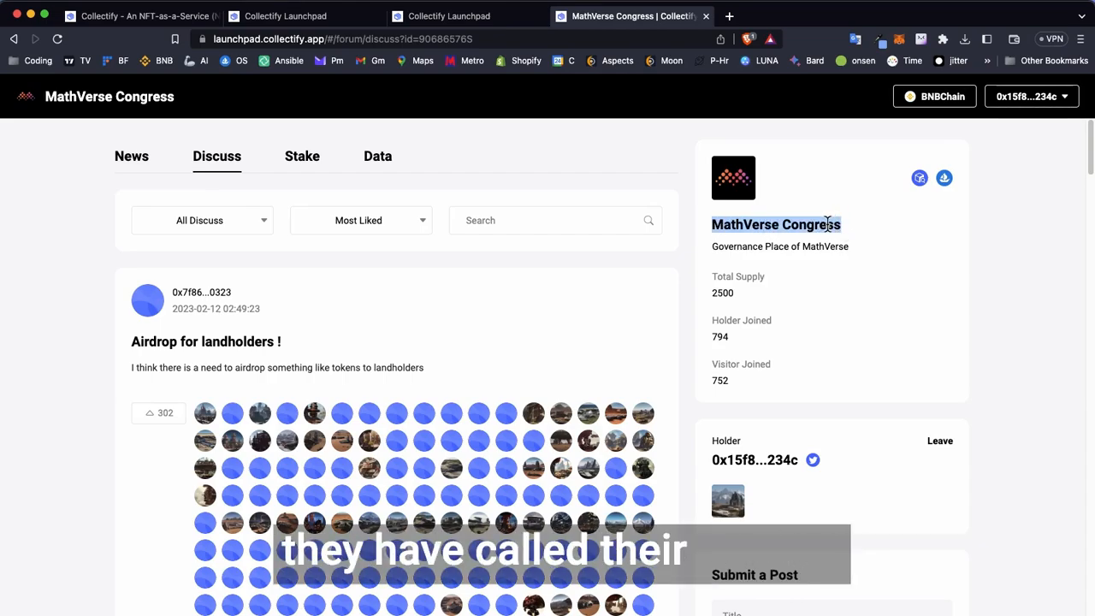
pyautogui.click(514, 293)
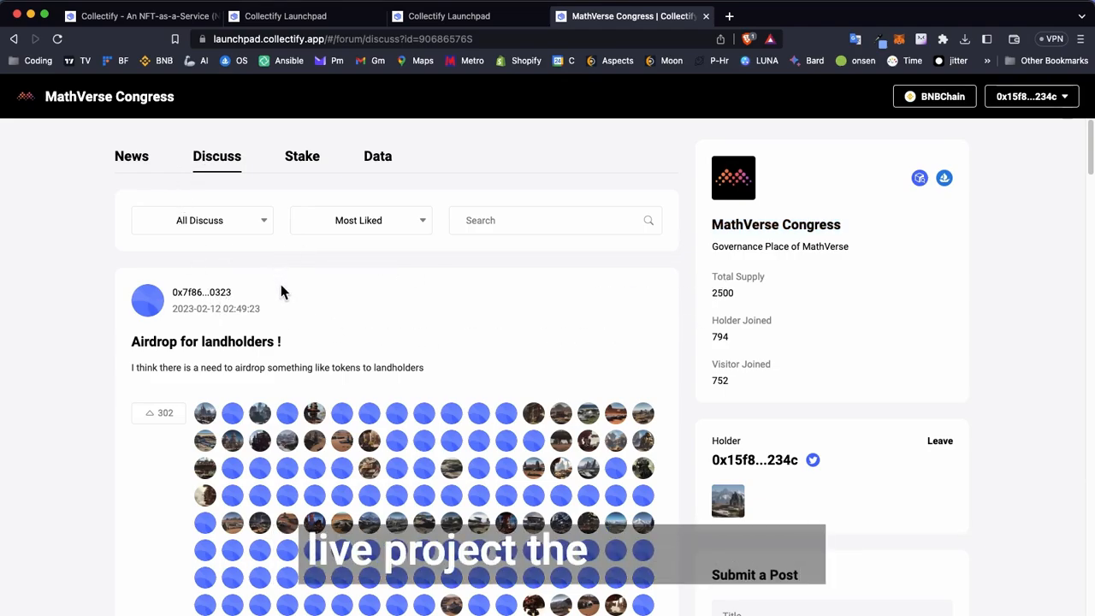
# - Examine the MathVerse Congress discussion posts, including the votes for and against and the comments
pyautogui.scroll(-15, 279, 283)
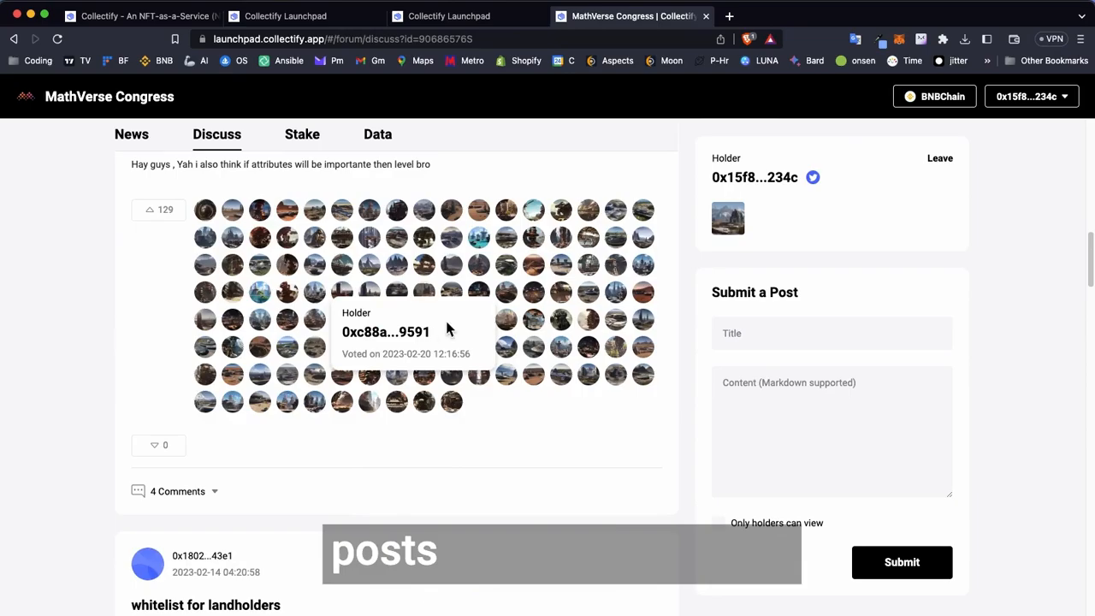
pyautogui.scroll(2, 446, 325)
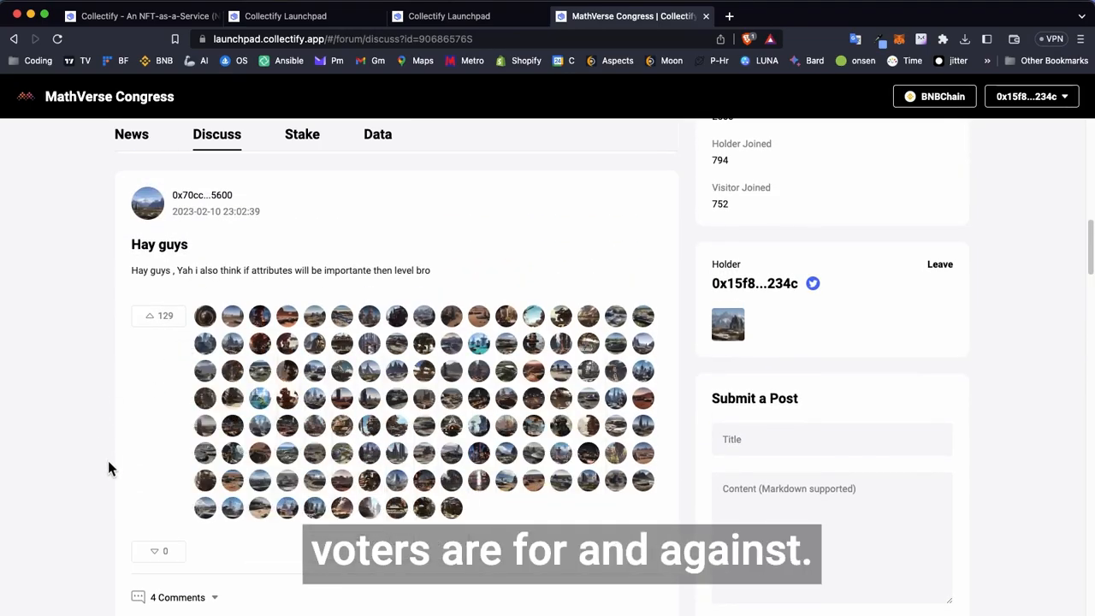
pyautogui.scroll(10, 108, 466)
pyautogui.scroll(-7, 146, 428)
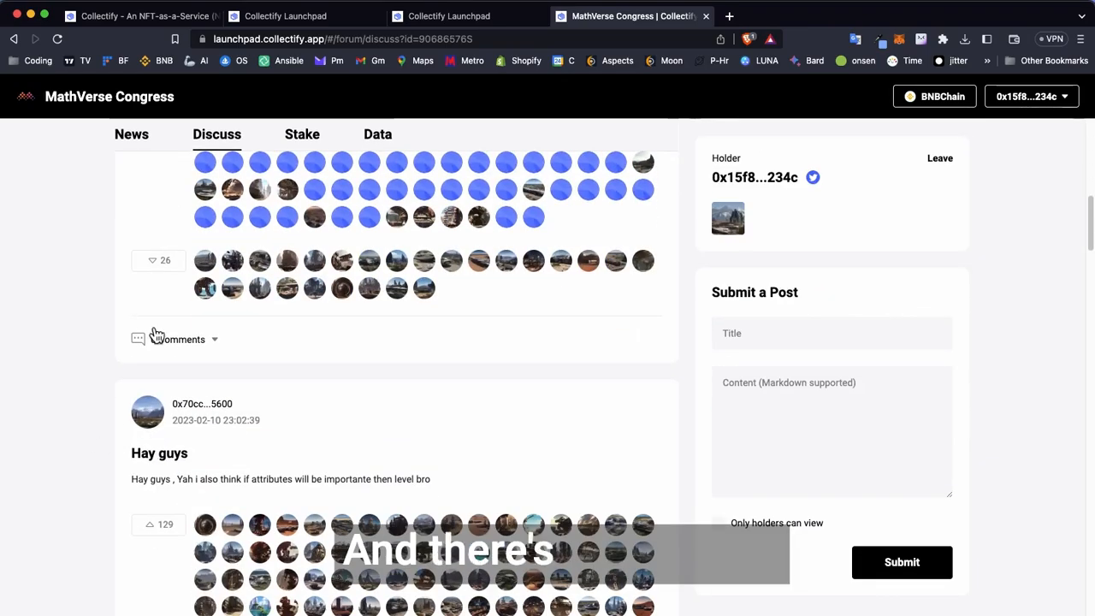
pyautogui.click(147, 334)
pyautogui.scroll(-2, 245, 447)
pyautogui.scroll(8, 382, 482)
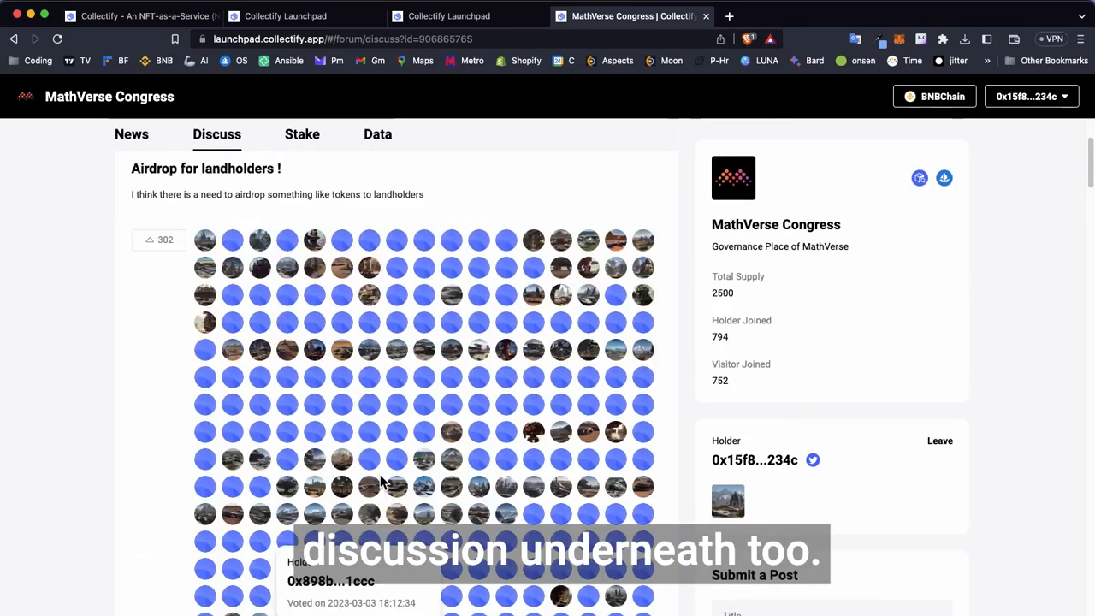
pyautogui.scroll(2, 383, 482)
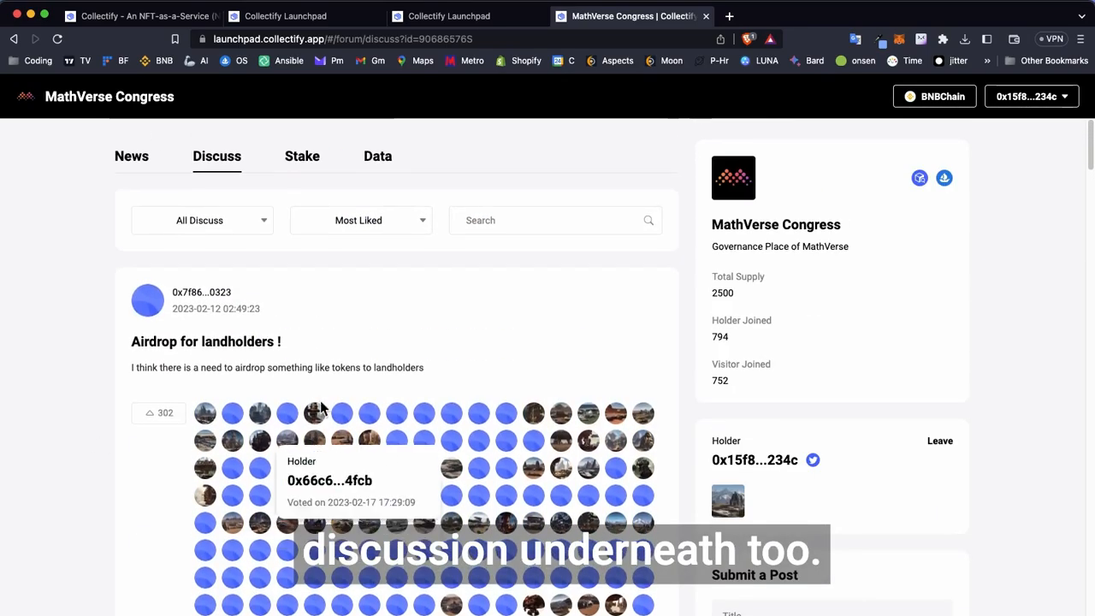
# - Examine the staking details of the held MathVerse Land NFT, including its level and total staked time
pyautogui.click(302, 158)
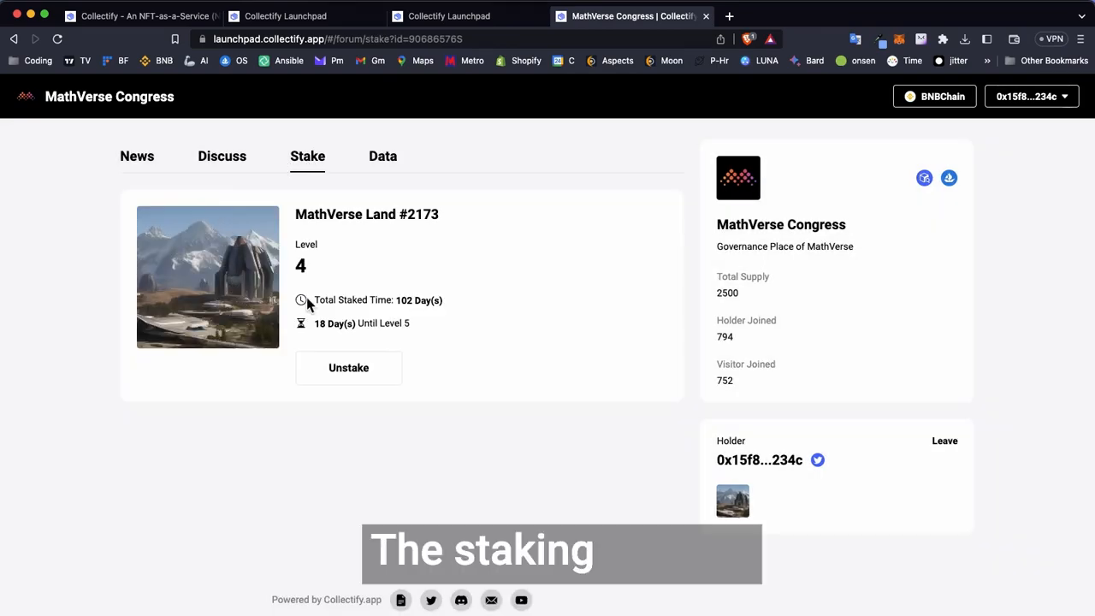
pyautogui.moveTo(458, 302); pyautogui.dragTo(316, 299)
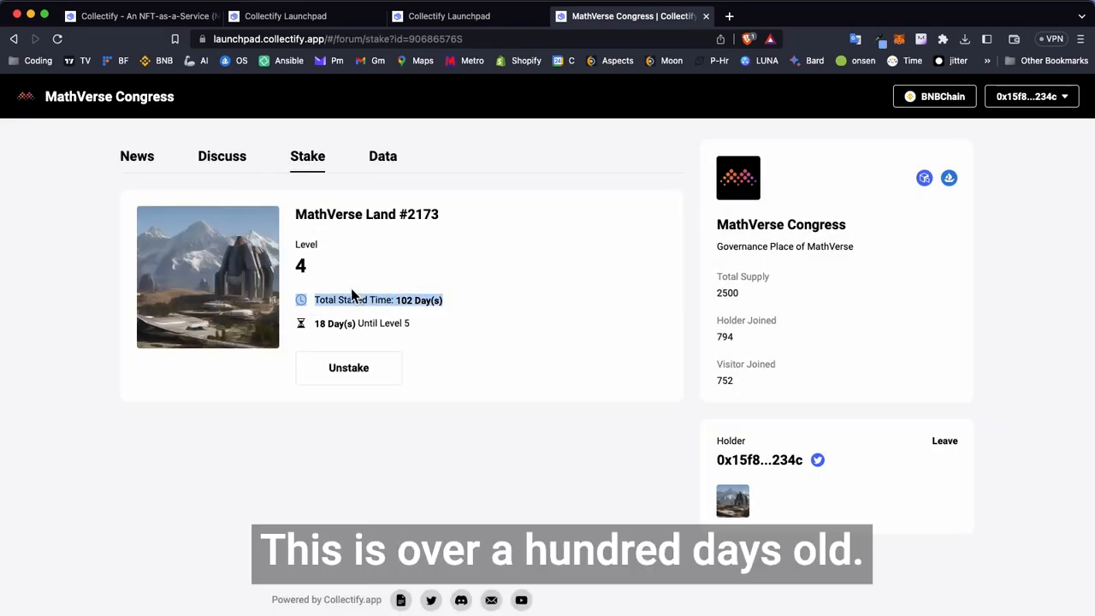
pyautogui.click(420, 272)
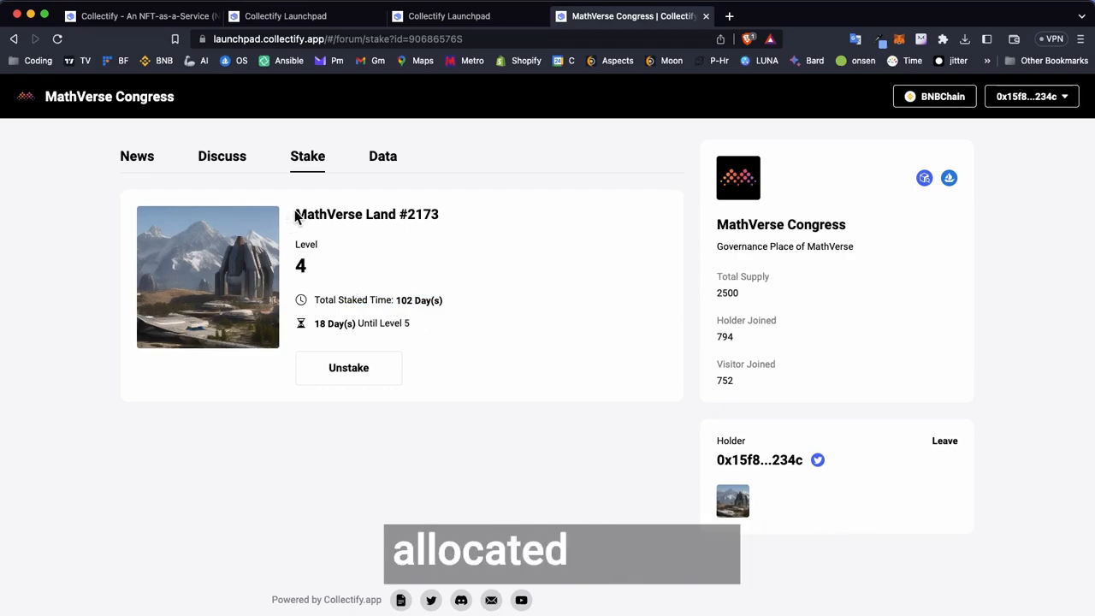
# - Look through the MathVerse Congress list of joined holders with their NFTs and join dates
pyautogui.click(383, 159)
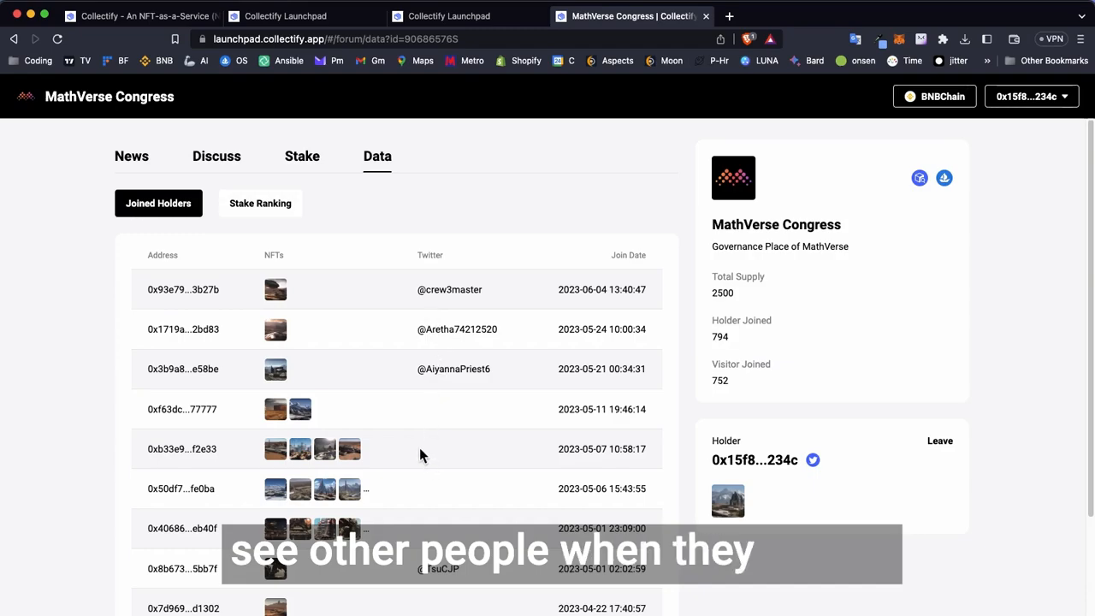
pyautogui.scroll(-5, 421, 450)
pyautogui.scroll(5, 424, 458)
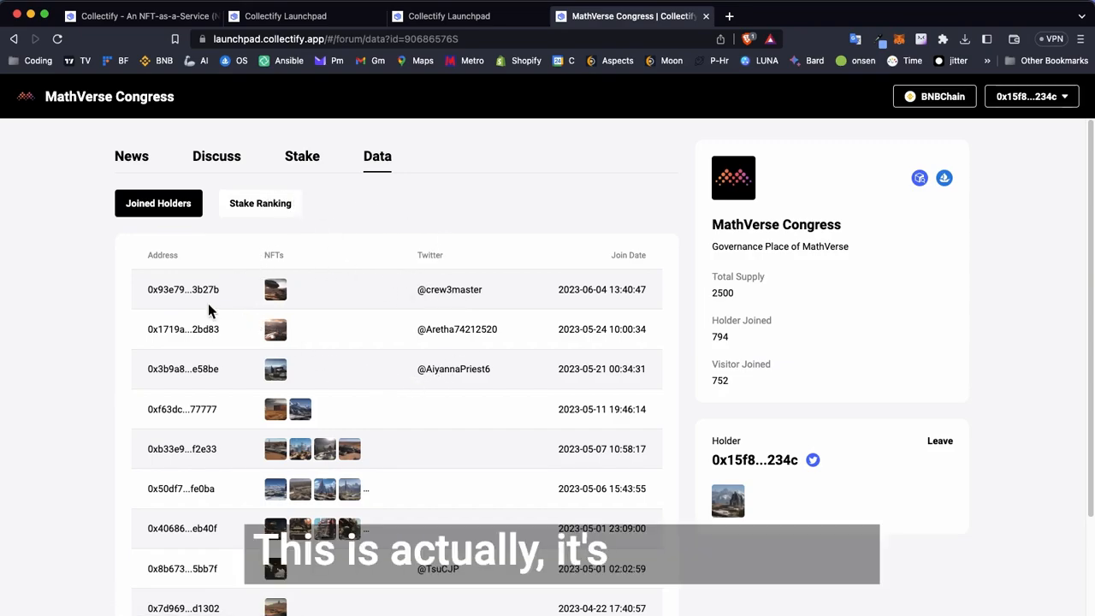
# - Examine the MathVerse Congress stake ranking, including the supply and ownership figures and each NFT's staked time and level
pyautogui.click(269, 210)
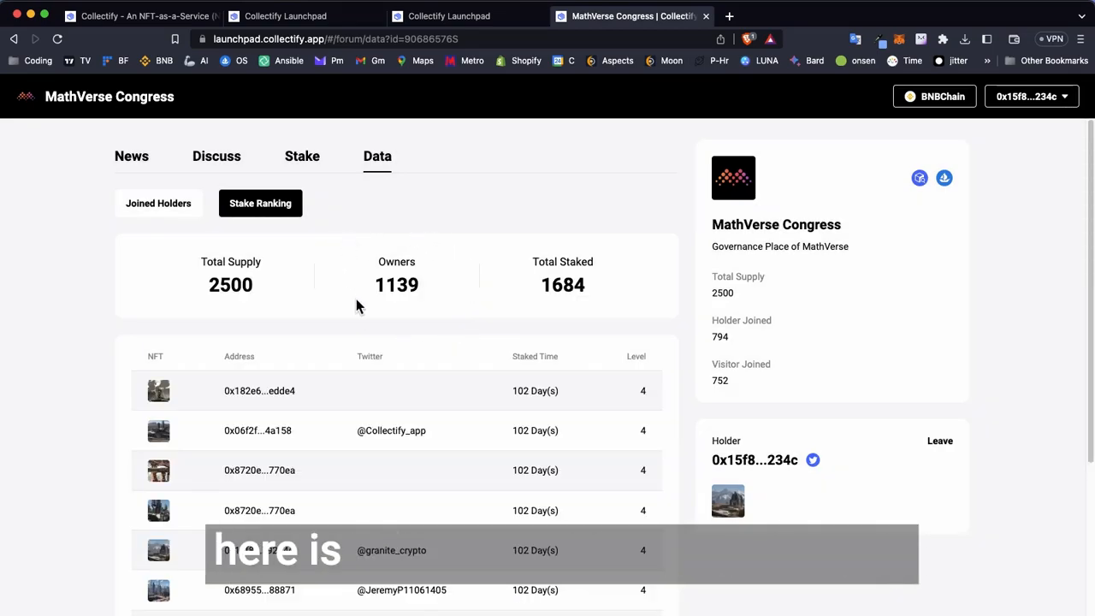
pyautogui.scroll(-2, 402, 333)
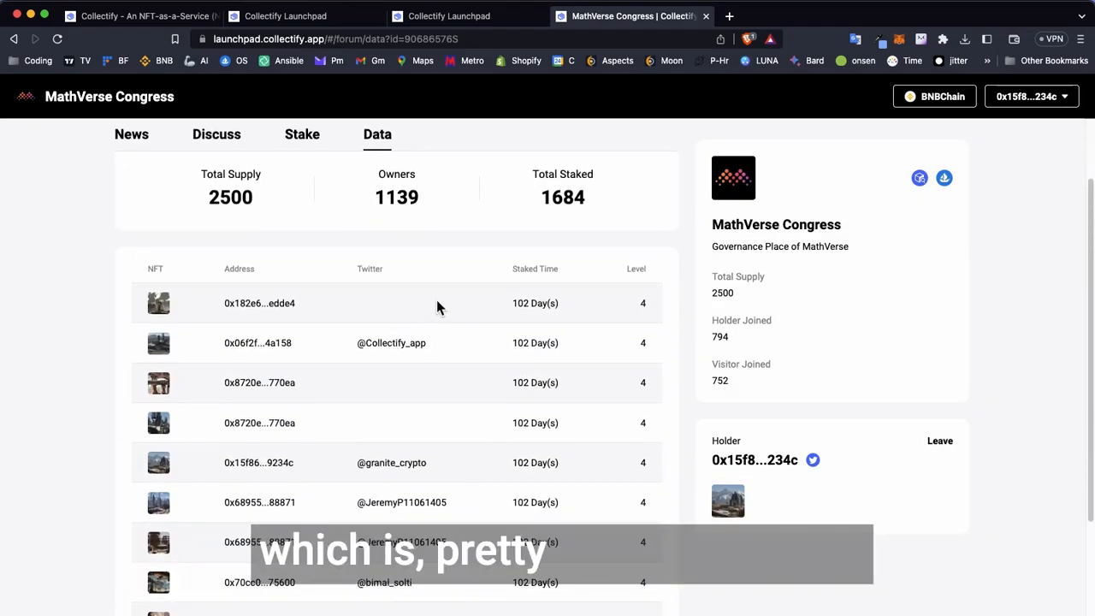
pyautogui.scroll(-1, 485, 368)
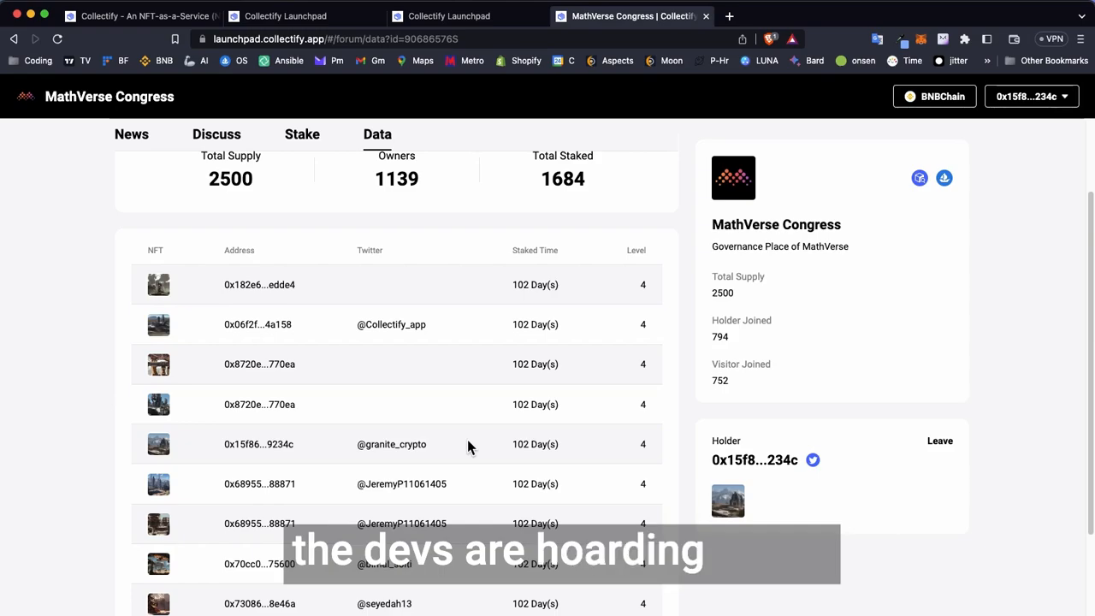
pyautogui.scroll(-1, 469, 445)
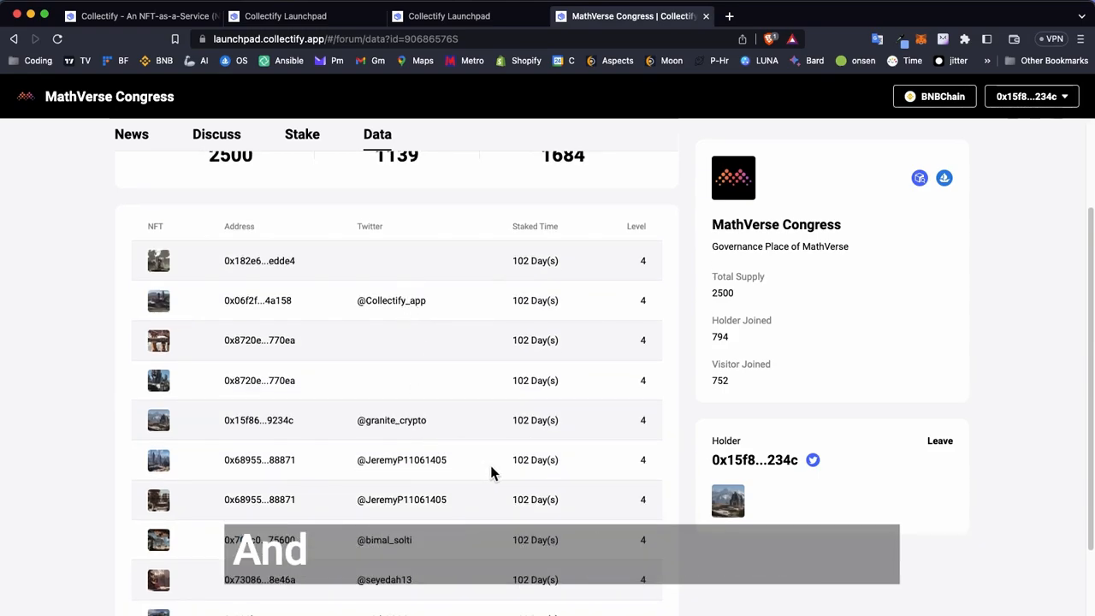
pyautogui.scroll(3, 483, 436)
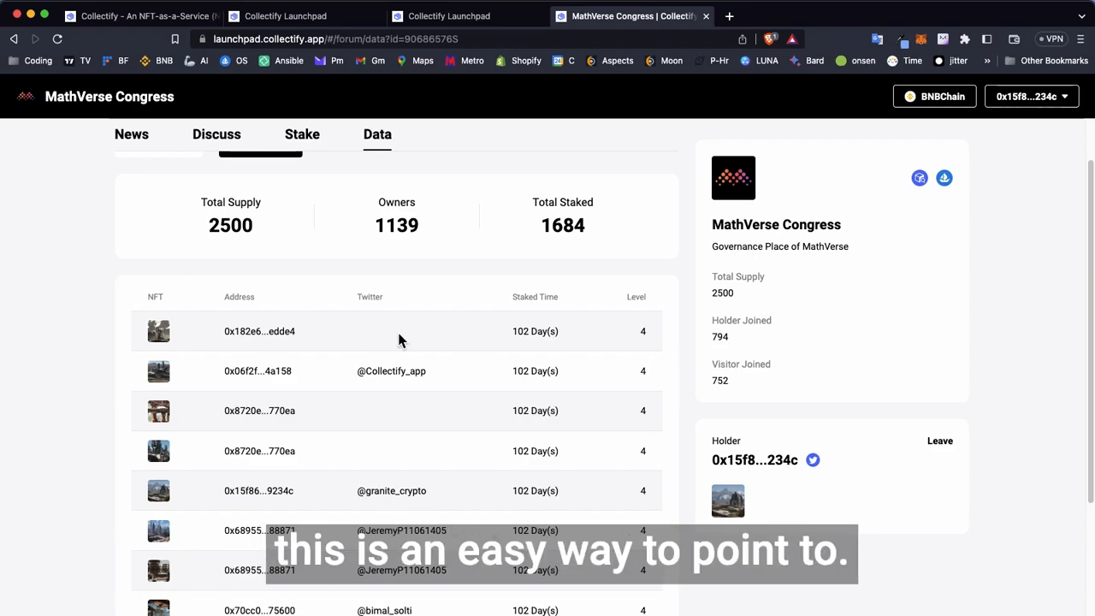
pyautogui.scroll(1, 291, 534)
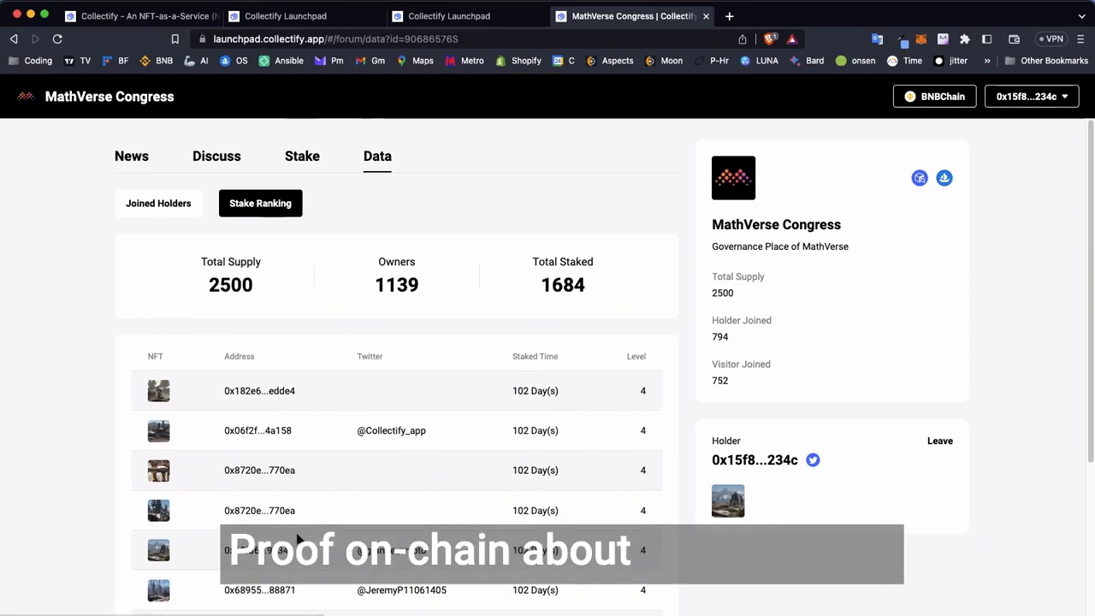
# - Read through the MathVerse Congress public news posts and check its private news area
pyautogui.click(147, 156)
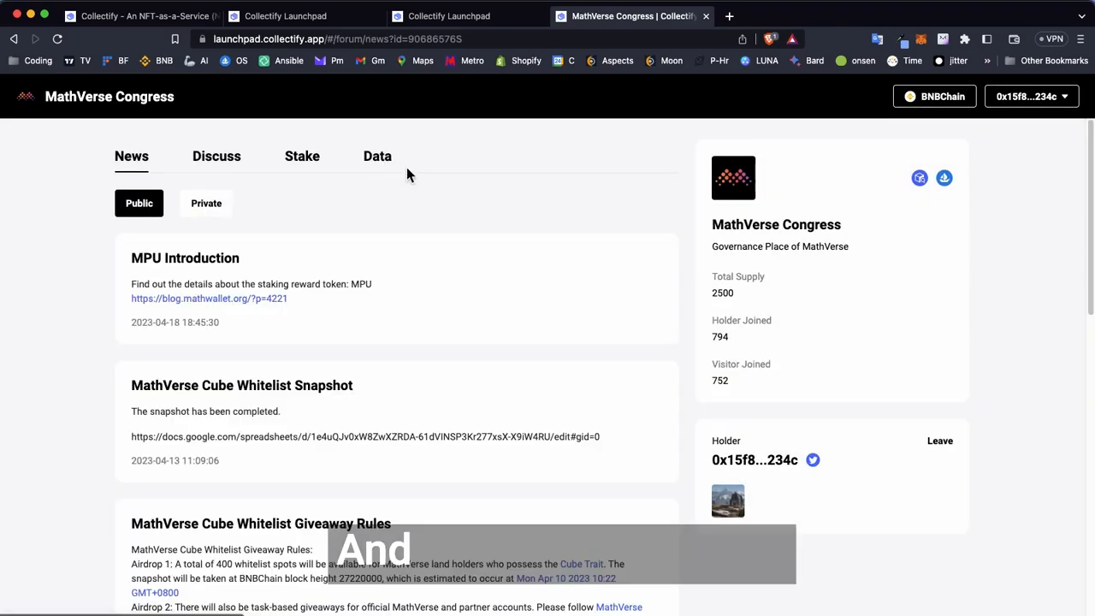
pyautogui.scroll(-1, 179, 329)
pyautogui.scroll(-3, 179, 325)
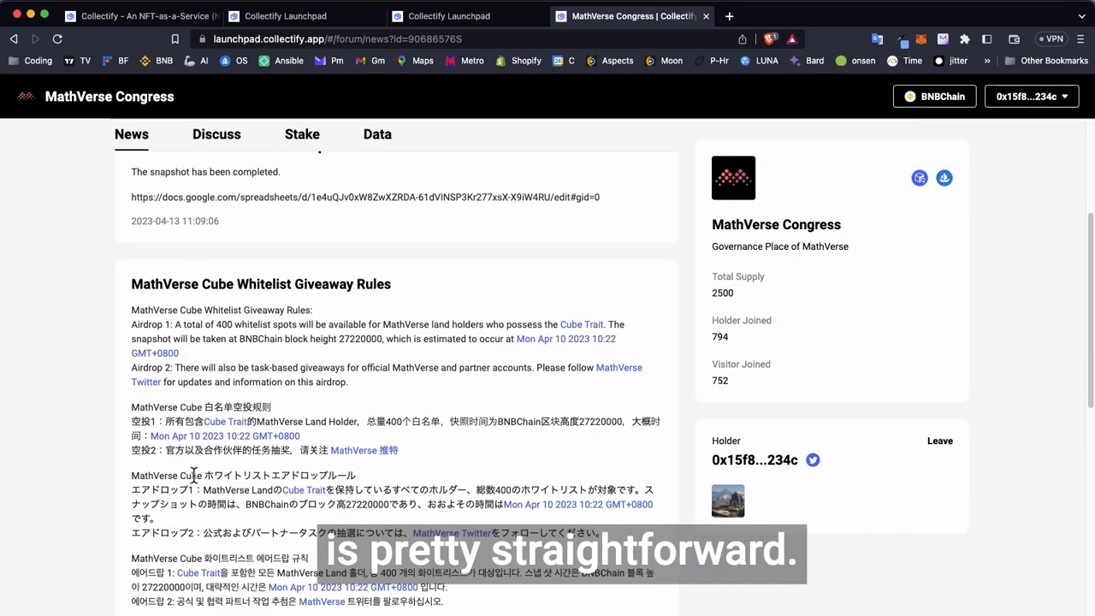
pyautogui.scroll(3, 194, 475)
pyautogui.click(212, 194)
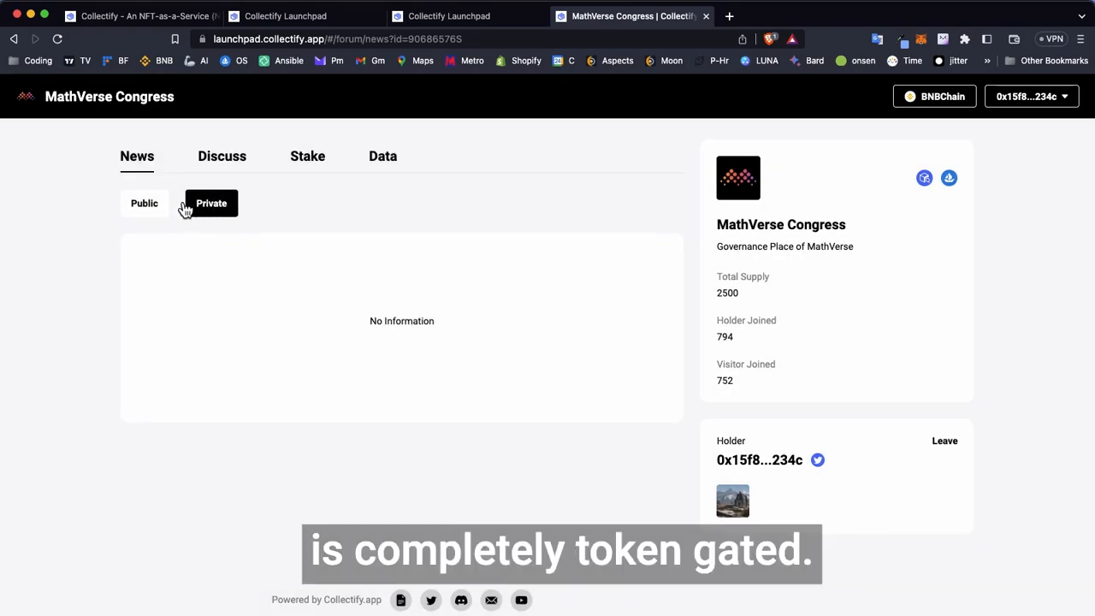
# - Compare the public and private news sections of the MathVerse Congress station
pyautogui.click(144, 206)
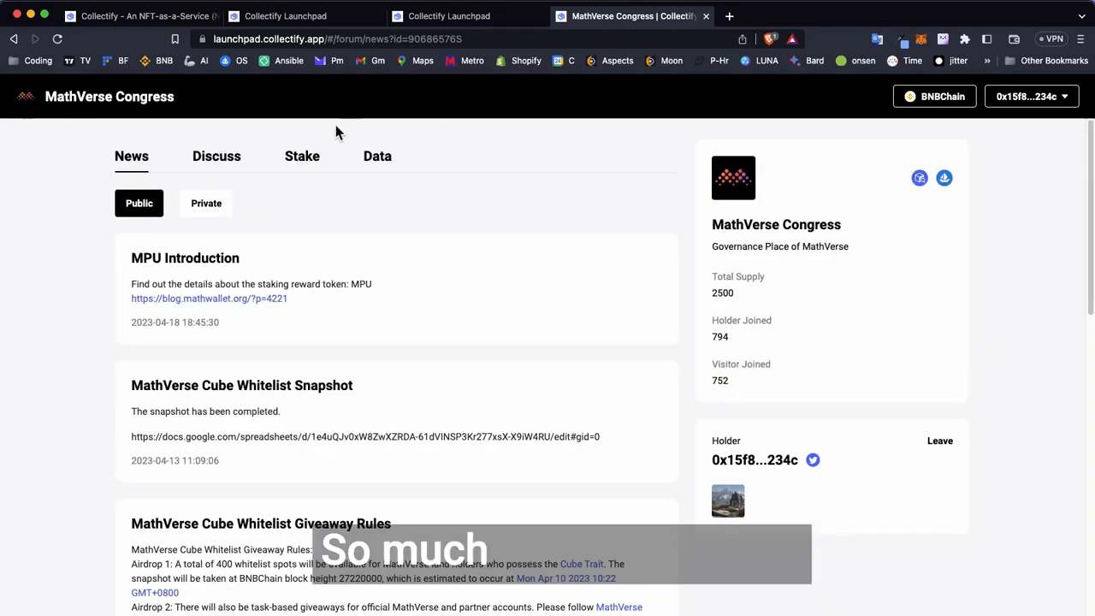
pyautogui.click(207, 204)
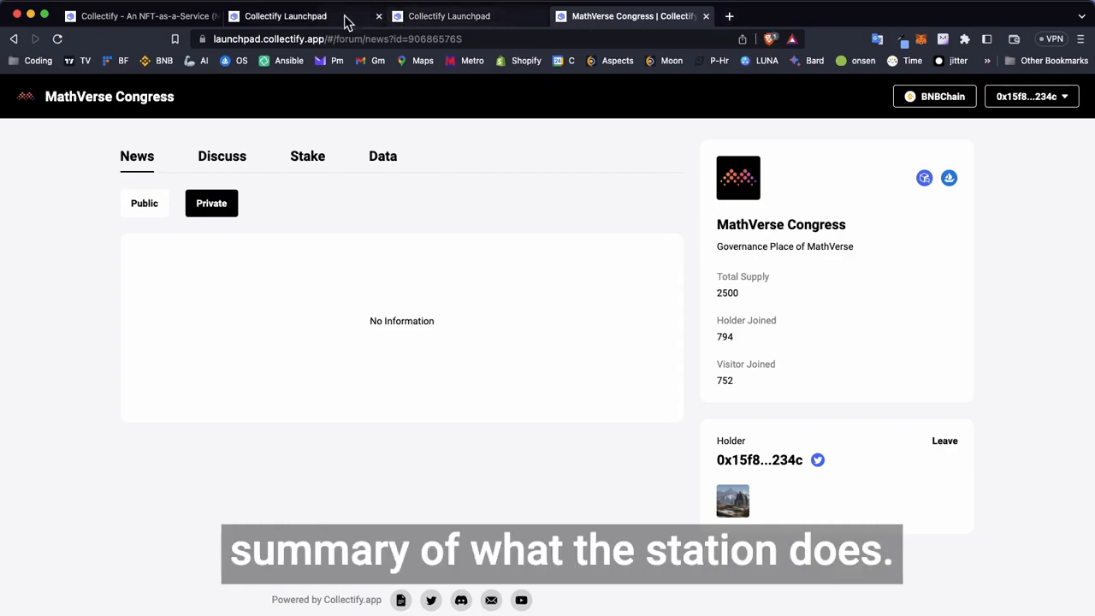
# - Return to the general settings of the Council of Trínáirn station in the creator portal
pyautogui.click(231, 19)
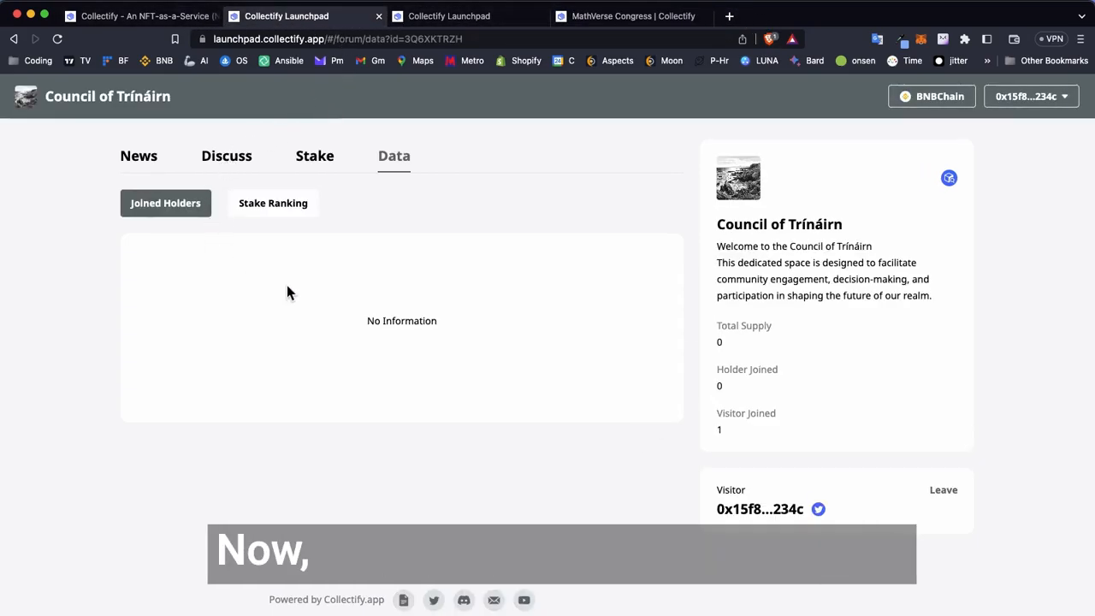
pyautogui.press('super+Left')
pyautogui.press('super+Left')
pyautogui.press('super+Left')
pyautogui.press('super+Left')
pyautogui.scroll(-5, 397, 333)
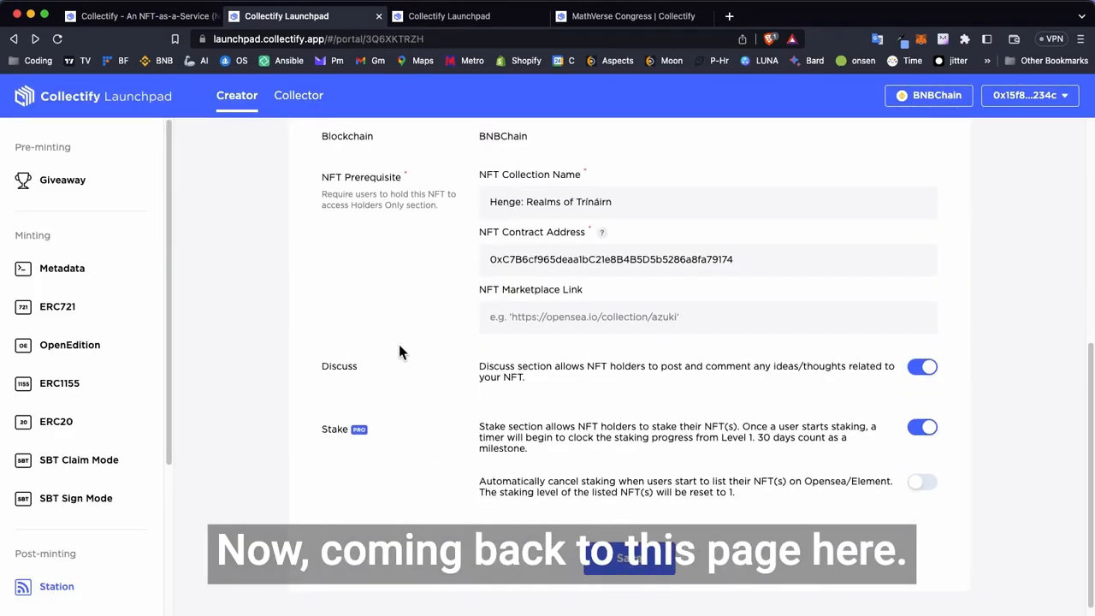
# - Export the Council of Trínáirn station's stake ranking to CSV
pyautogui.scroll(5, 399, 345)
pyautogui.click(449, 214)
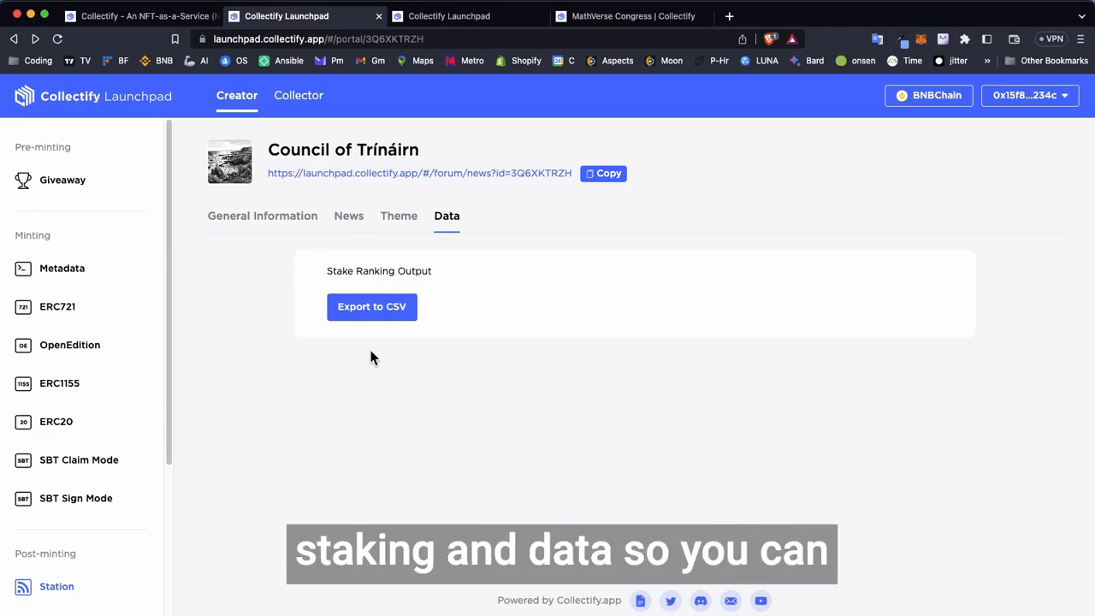
pyautogui.click(371, 306)
pyautogui.click(727, 445)
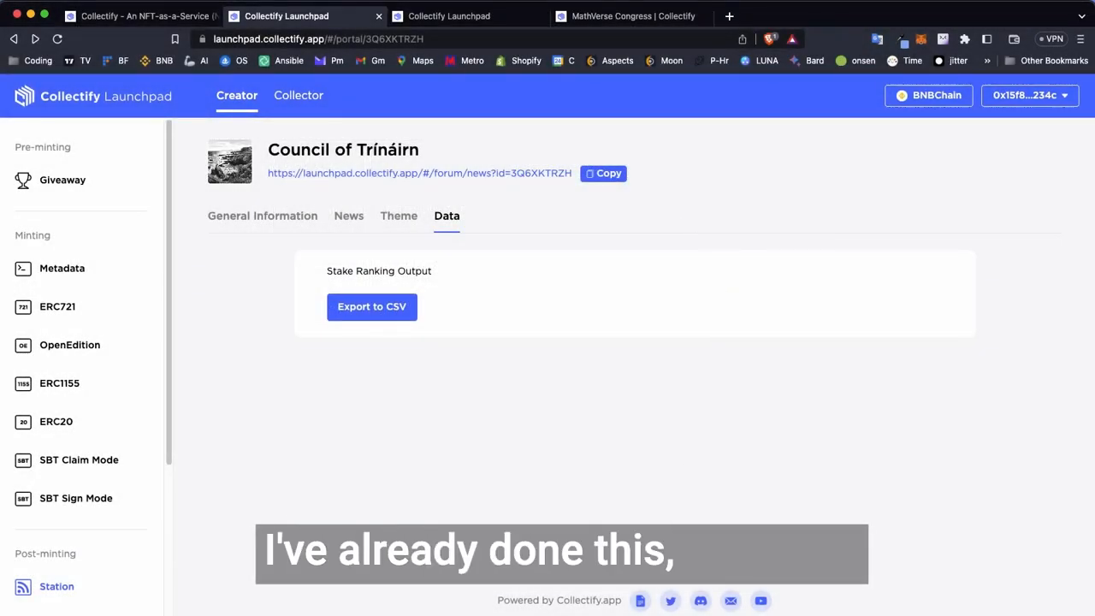
# - Examine the address, Twitter, staked days and level columns in the Stake ranking spreadsheet, then return to the station's data page
pyautogui.moveTo(864, 613); pyautogui.dragTo(916, 164)
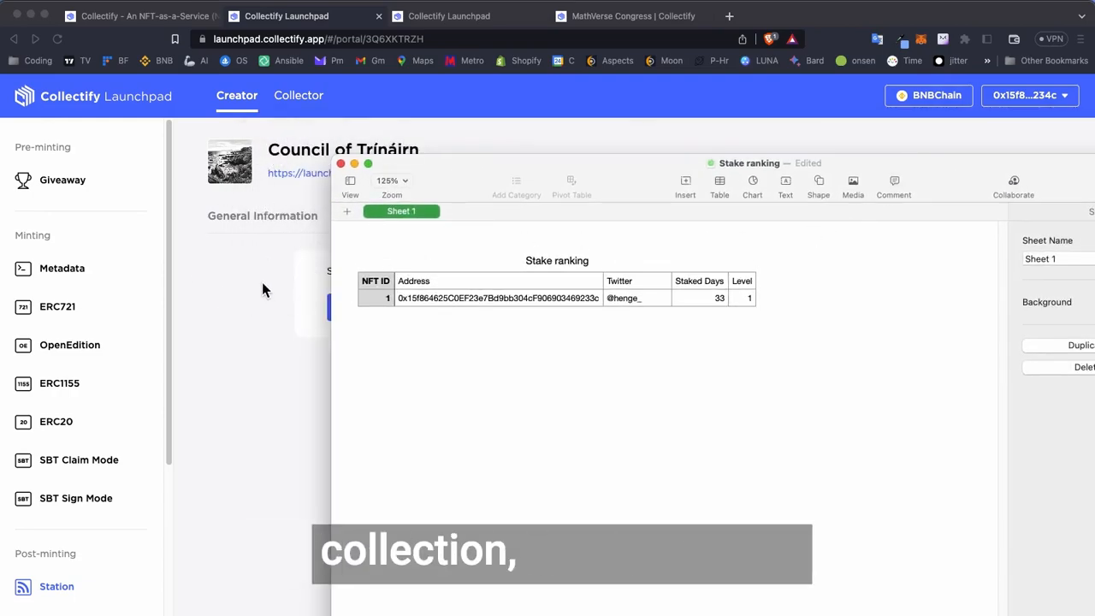
pyautogui.click(434, 296)
pyautogui.click(423, 362)
pyautogui.click(649, 294)
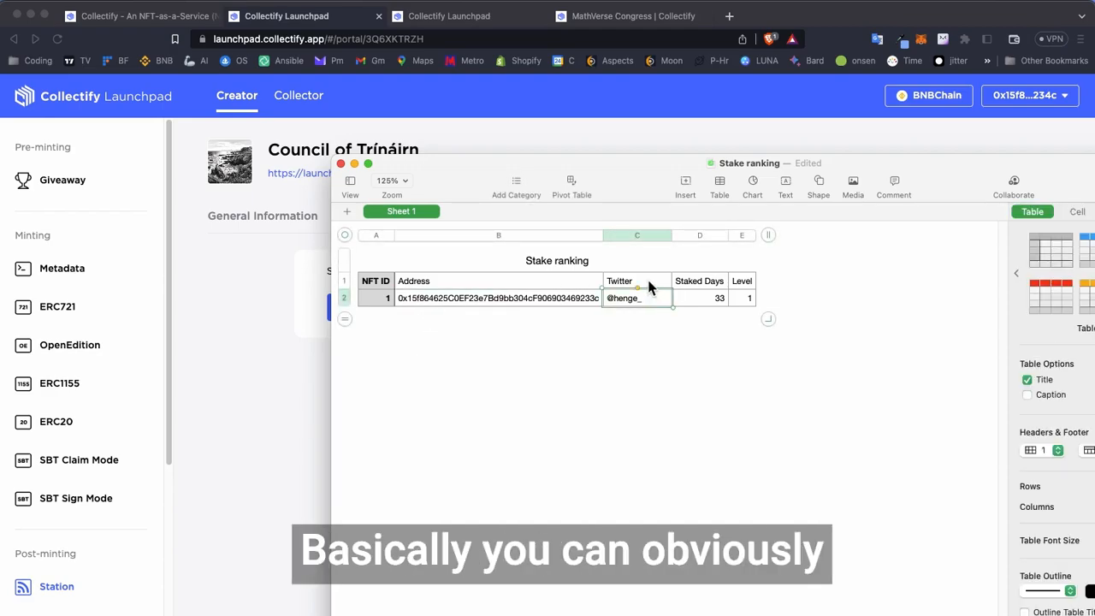
pyautogui.click(717, 300)
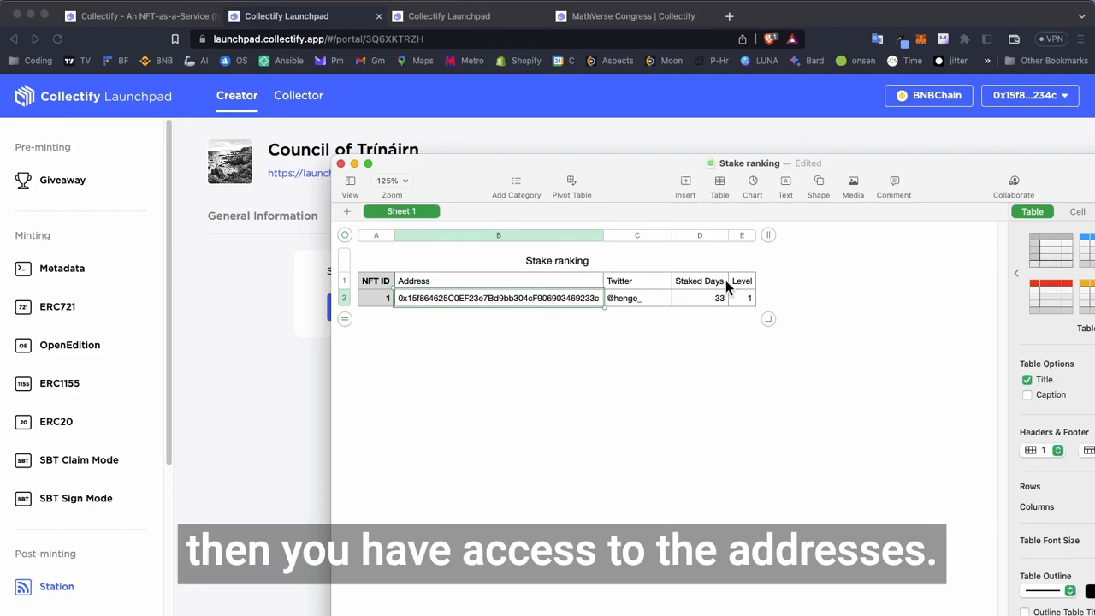
pyautogui.click(746, 297)
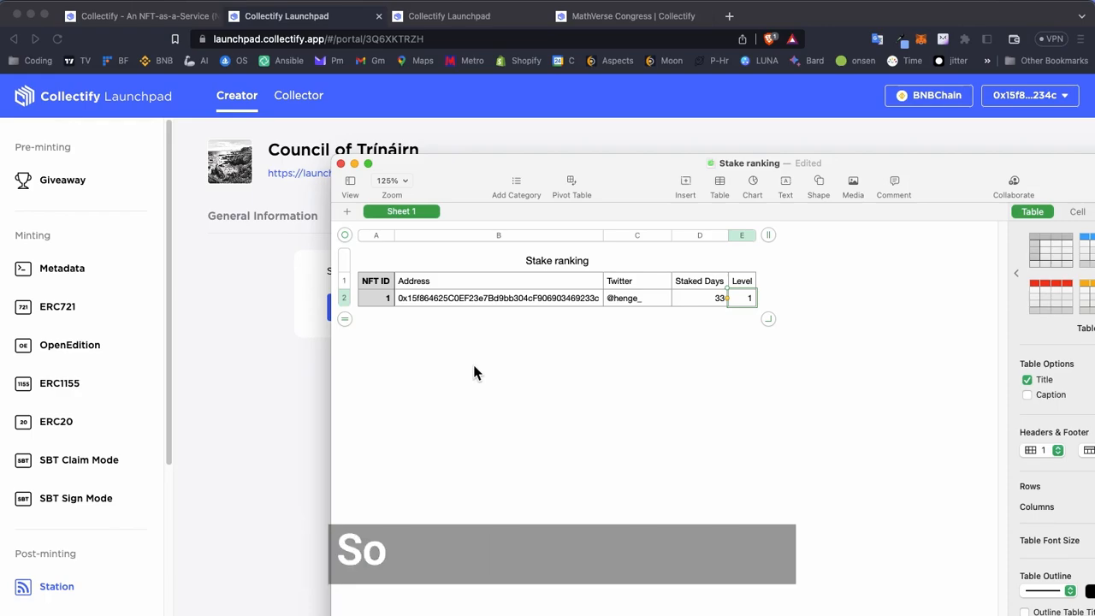
pyautogui.moveTo(481, 172); pyautogui.dragTo(471, 381)
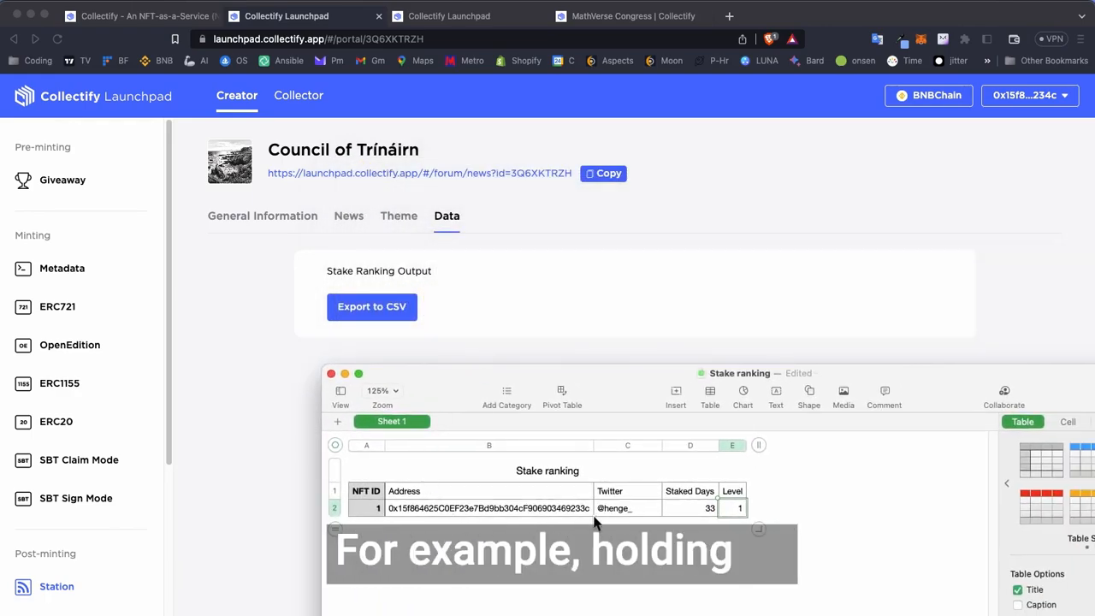
pyautogui.click(739, 543)
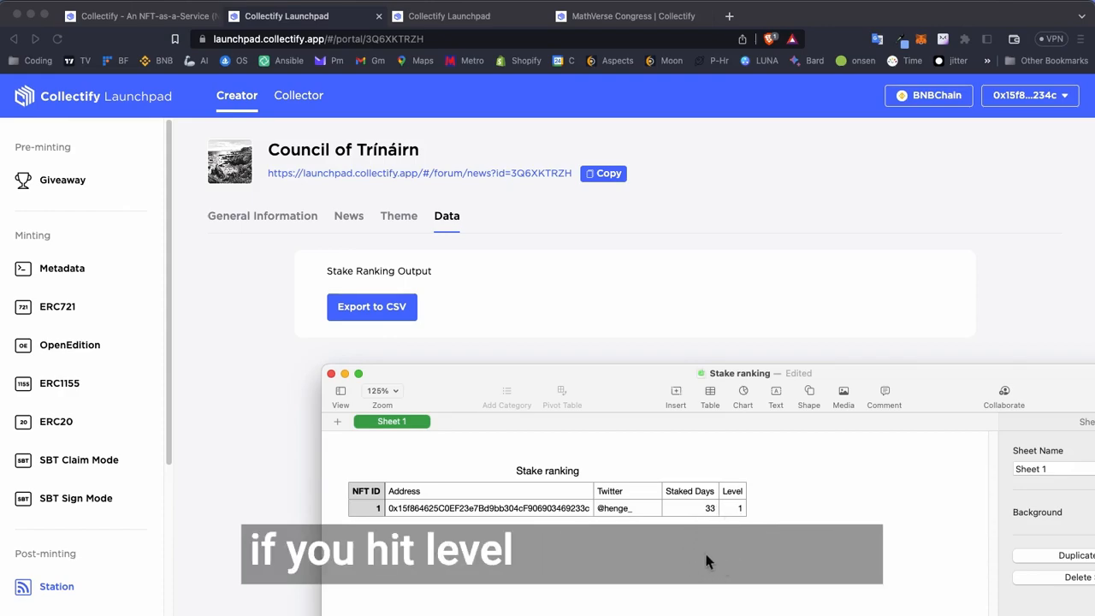
pyautogui.click(314, 334)
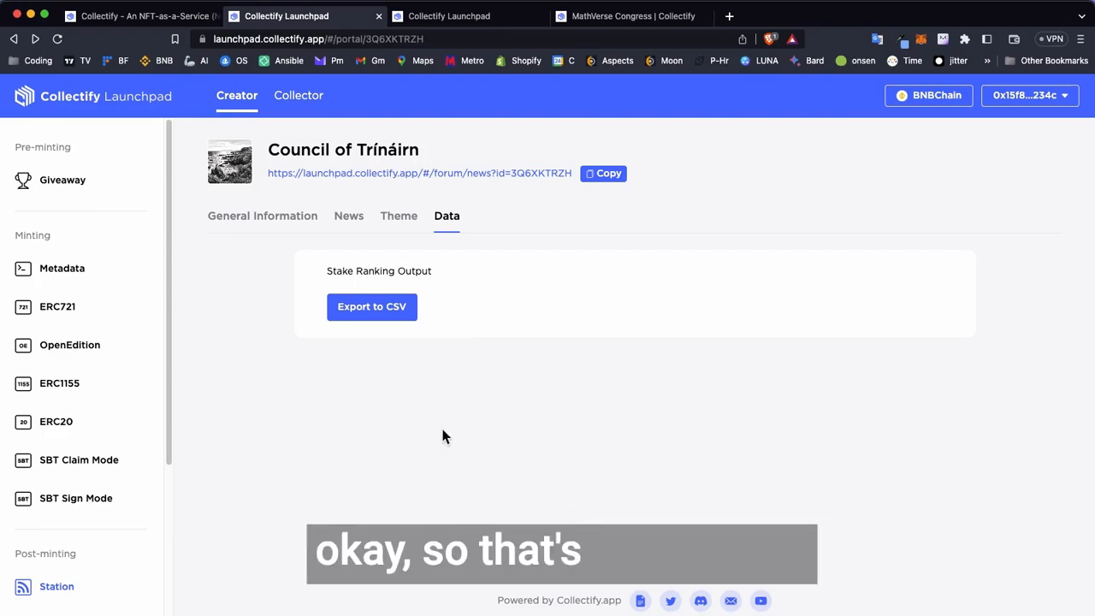
pyautogui.scroll(-2, 69, 573)
pyautogui.scroll(-4, 69, 564)
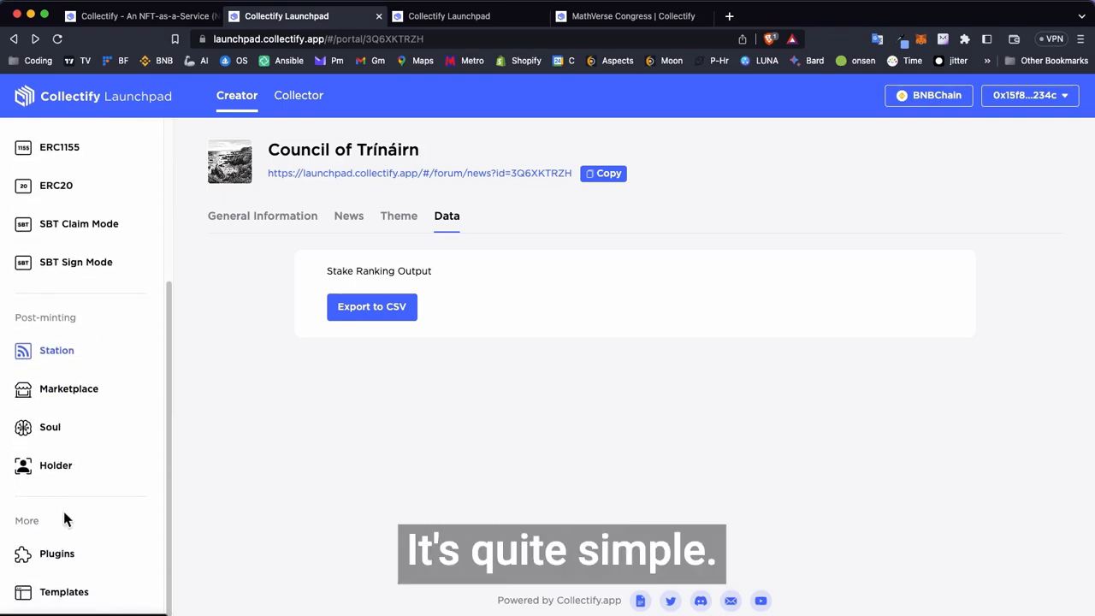
pyautogui.scroll(5, 66, 519)
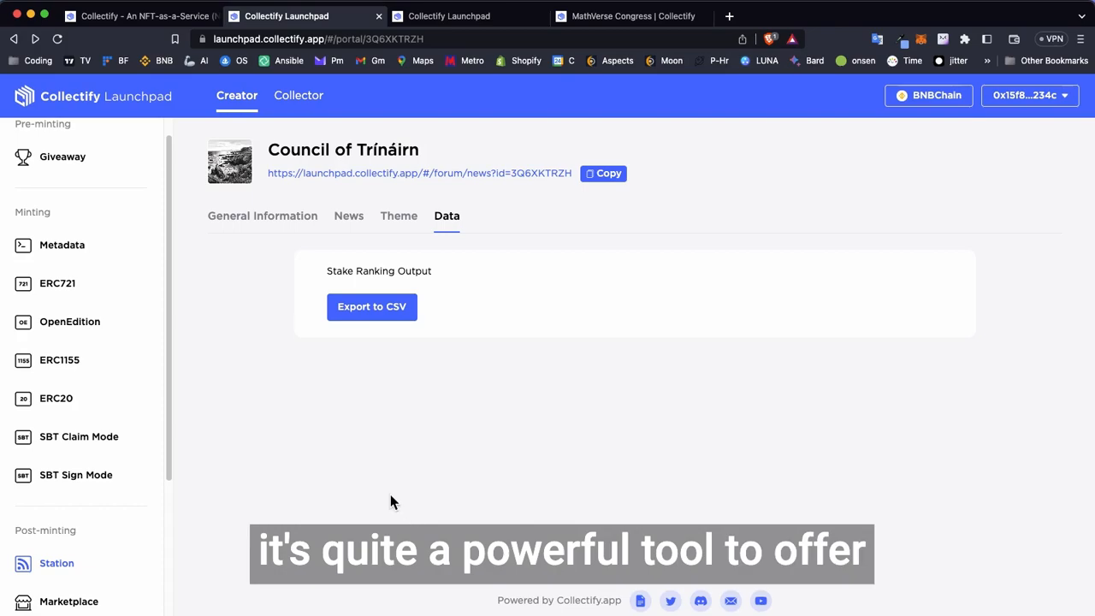
# - Review the NFT prerequisite in the station's general information, focusing on the NFT contract address
pyautogui.click(295, 216)
pyautogui.scroll(-1, 522, 359)
pyautogui.scroll(-5, 523, 359)
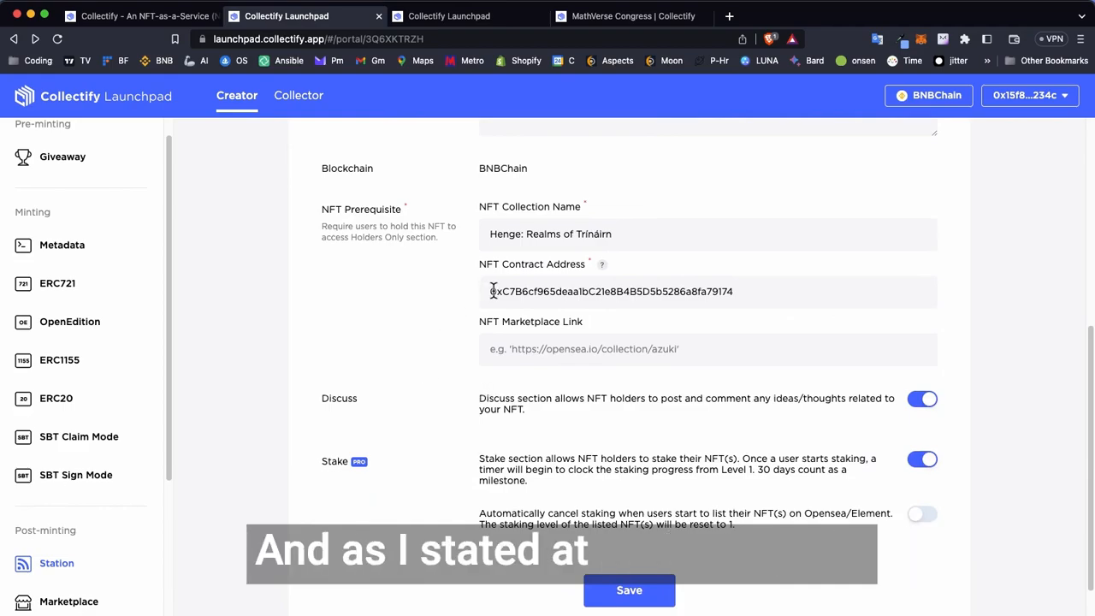
pyautogui.moveTo(491, 233); pyautogui.dragTo(485, 292)
pyautogui.click(659, 289)
pyautogui.click(556, 293)
pyautogui.moveTo(769, 285); pyautogui.dragTo(556, 292)
pyautogui.click(632, 292)
pyautogui.moveTo(737, 292); pyautogui.dragTo(576, 293)
pyautogui.click(537, 293)
pyautogui.moveTo(486, 292); pyautogui.dragTo(519, 291)
pyautogui.click(647, 292)
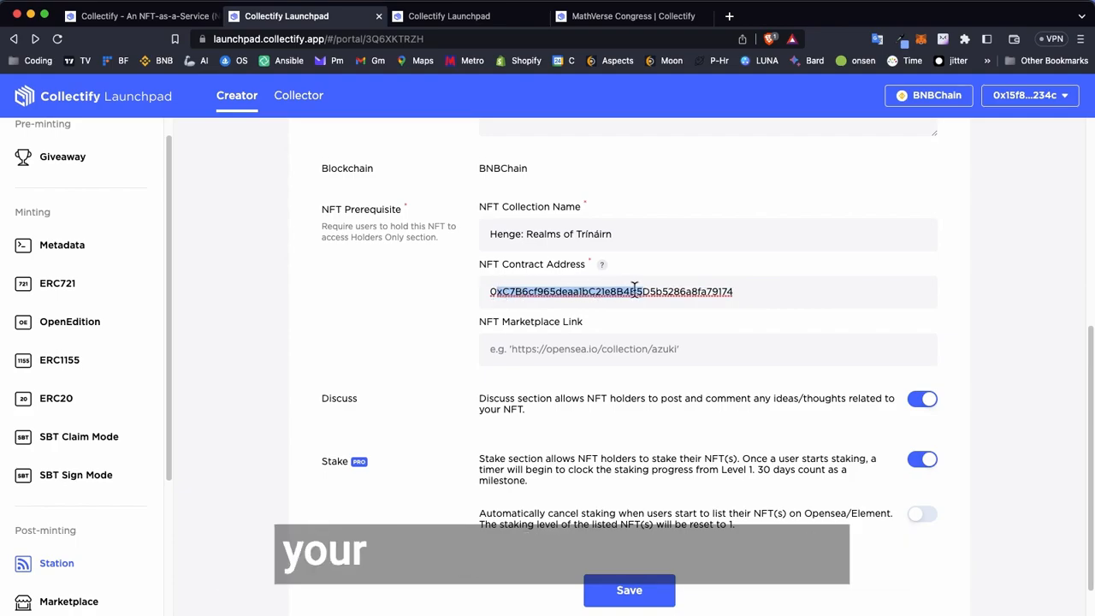
pyautogui.click(691, 292)
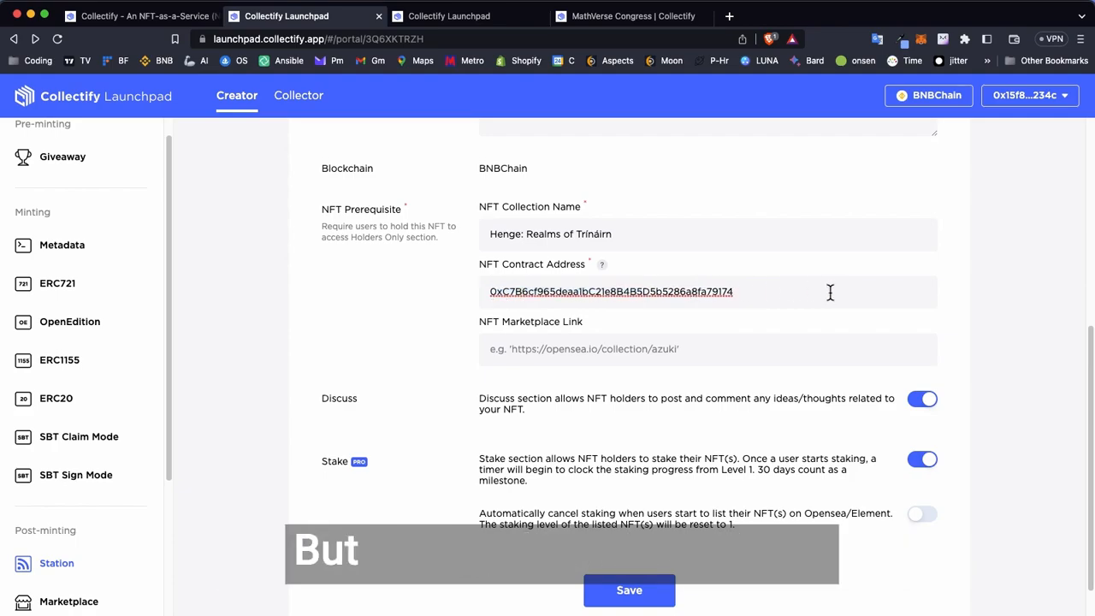
# - Save the general information settings of the Council of Trínáirn station
pyautogui.scroll(-1, 819, 295)
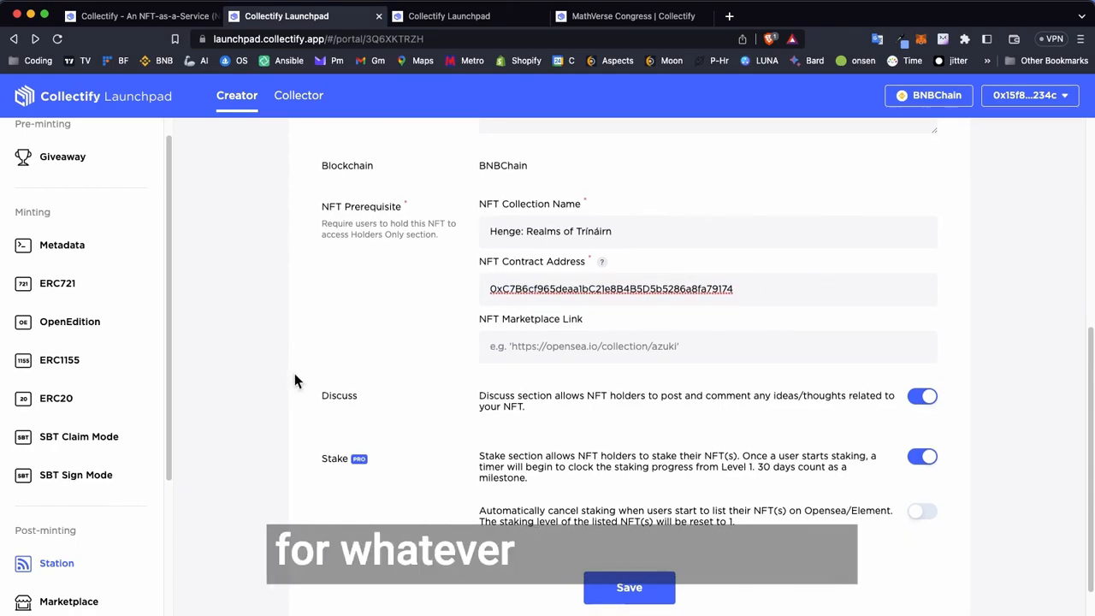
pyautogui.scroll(1, 60, 257)
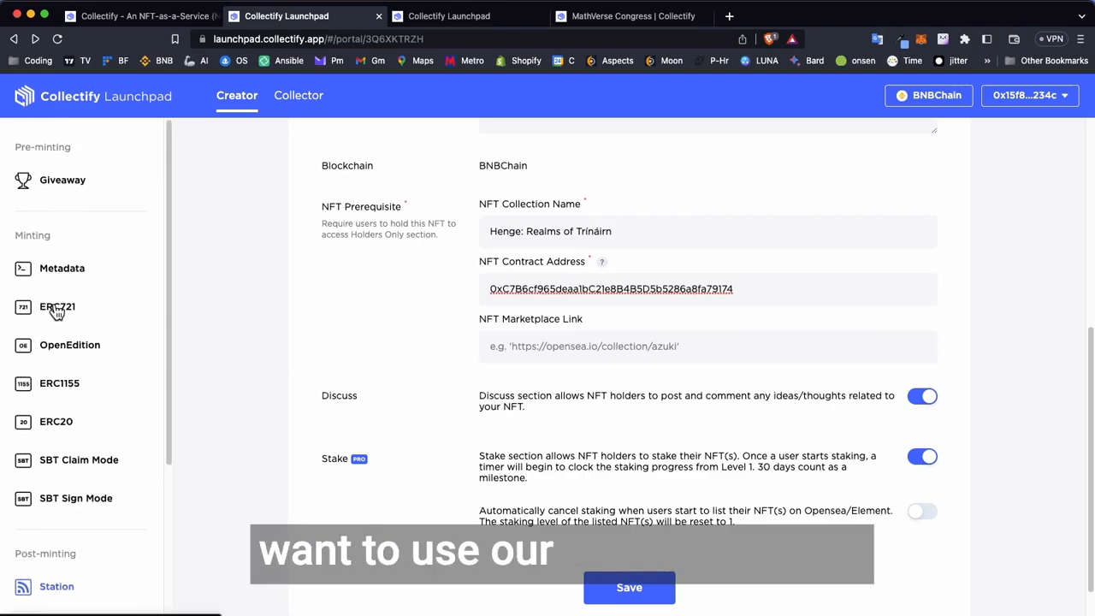
pyautogui.scroll(-3, 59, 316)
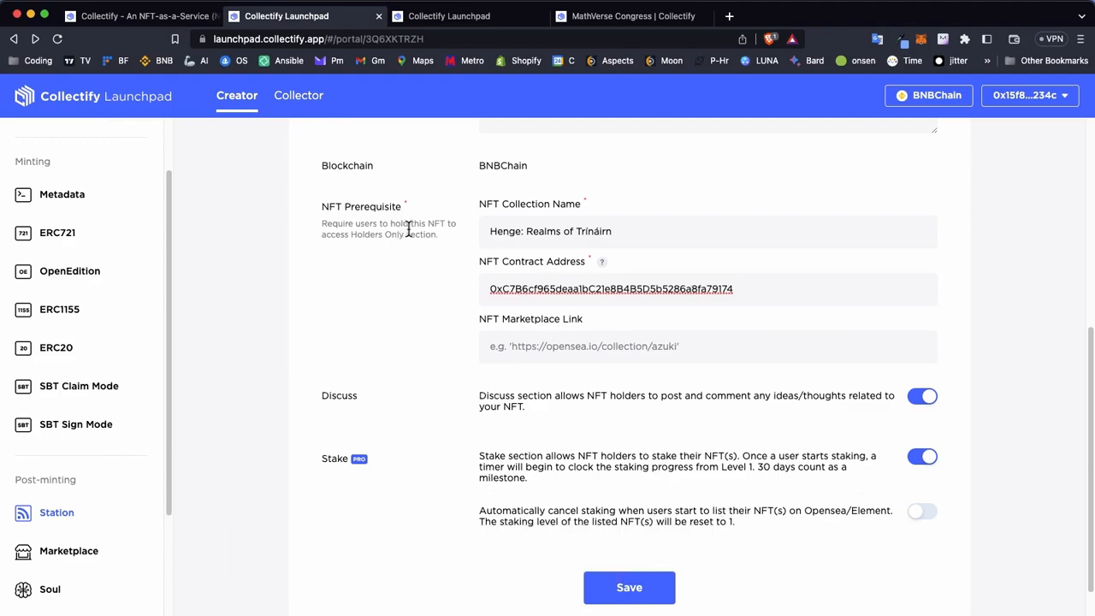
pyautogui.scroll(5, 457, 367)
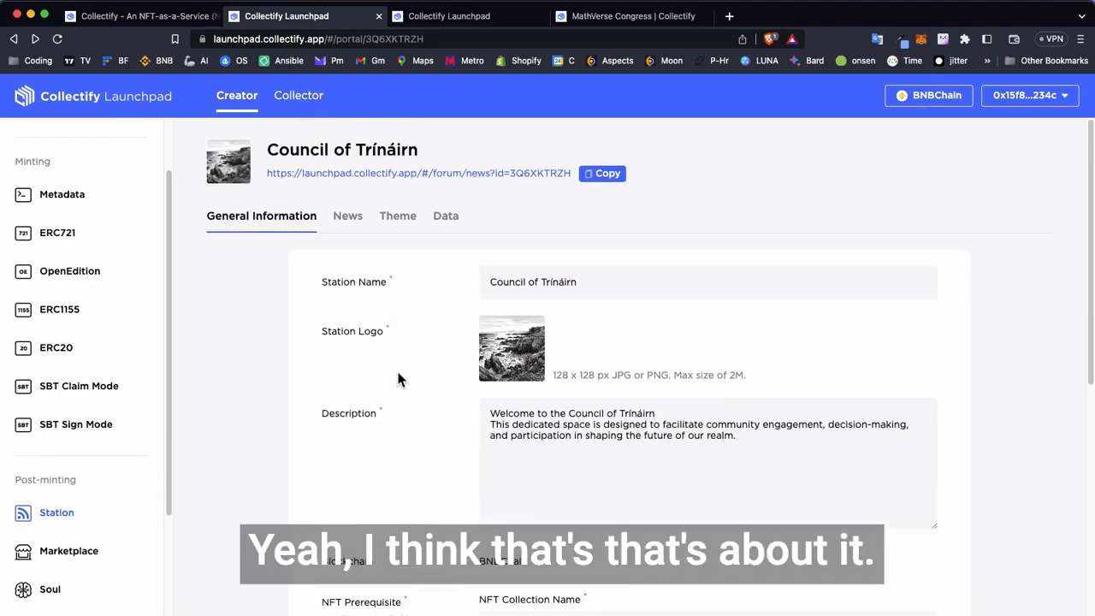
pyautogui.scroll(-3, 128, 426)
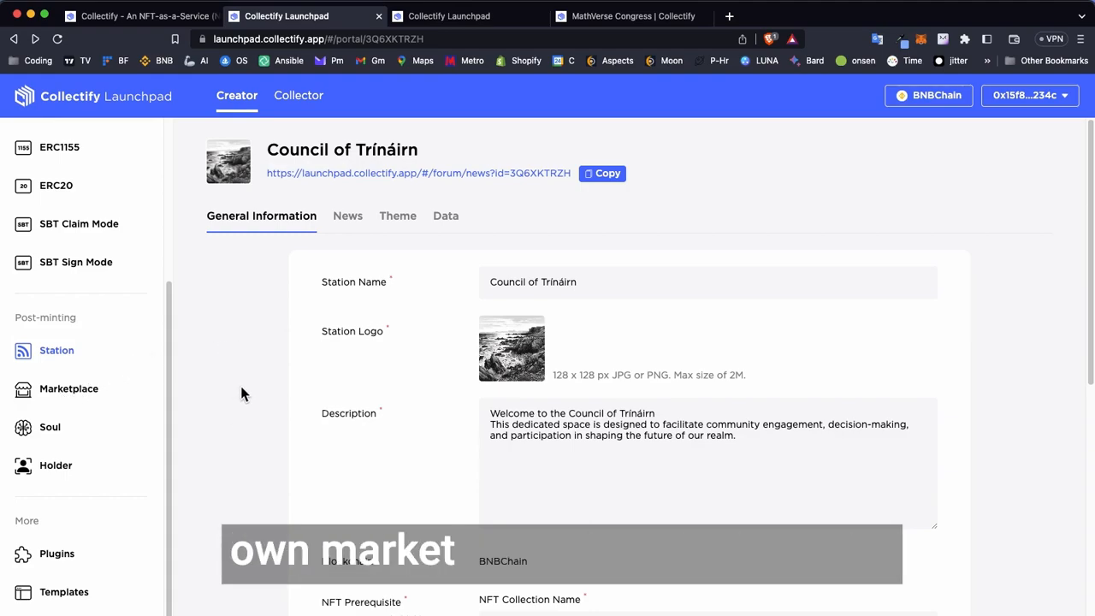
pyautogui.scroll(-10, 276, 389)
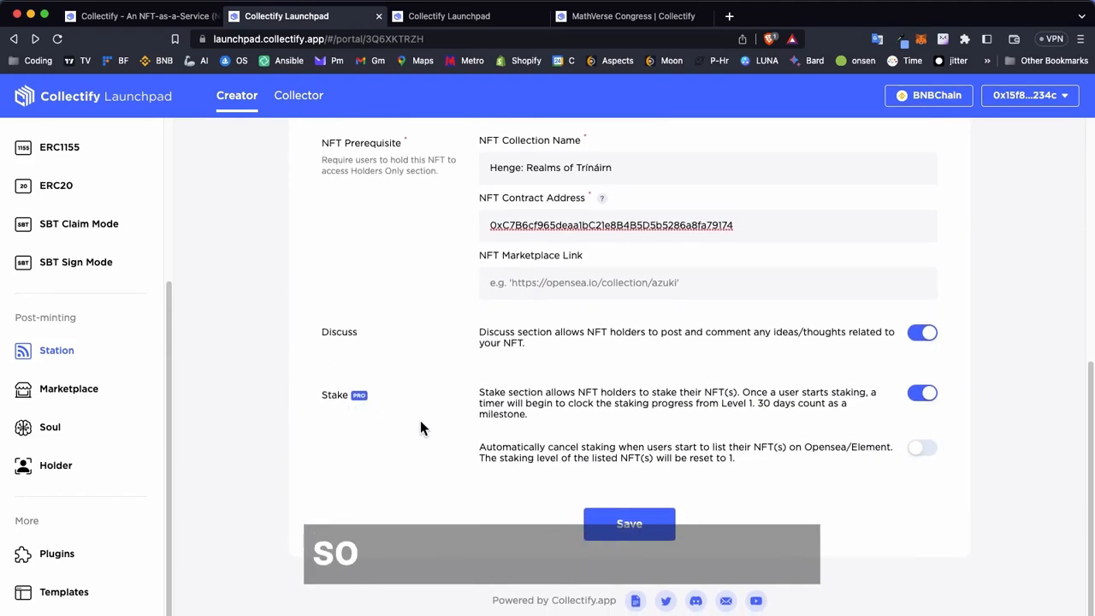
pyautogui.click(598, 520)
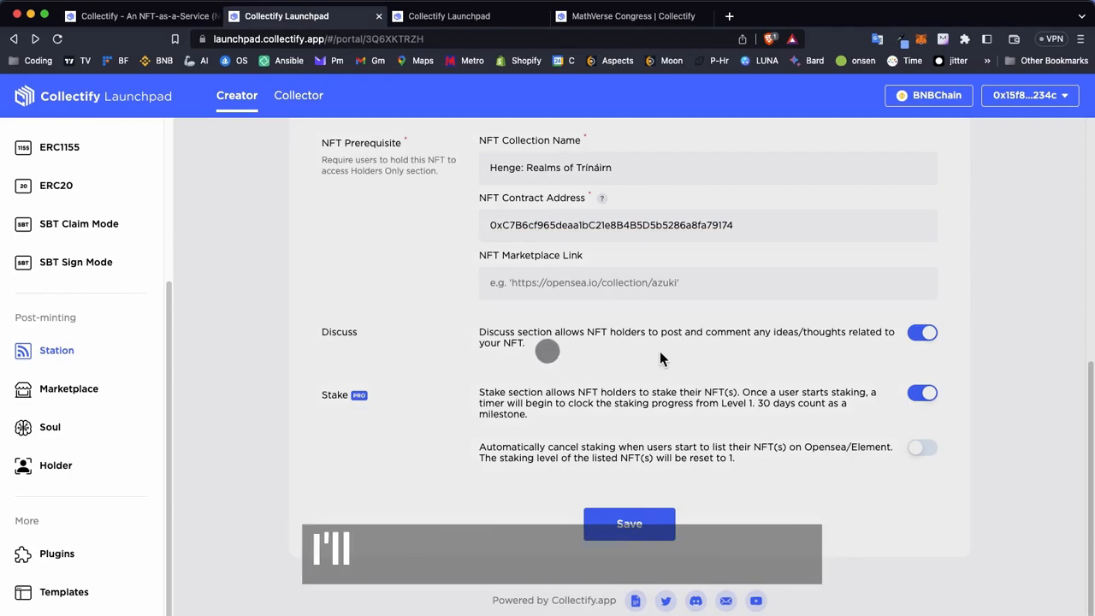